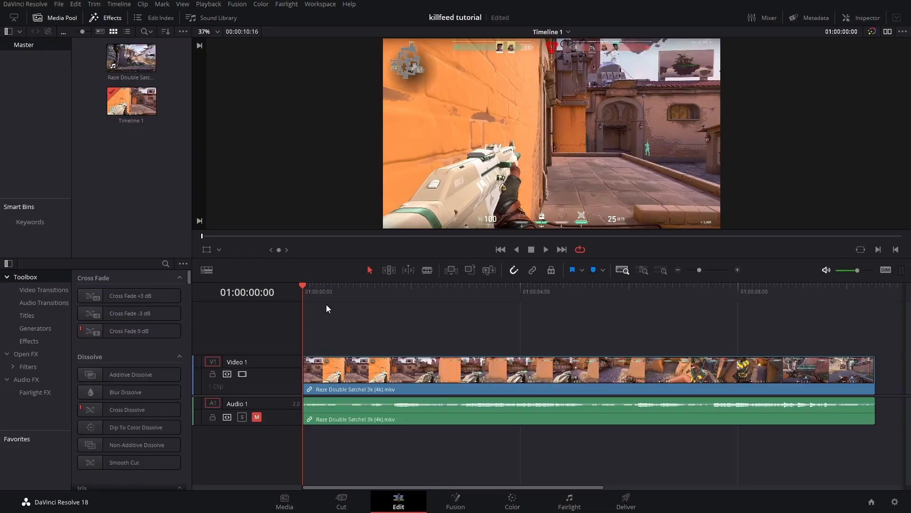
Step: Open the timeline clip in the Fusion page and switch to a single large viewer
drag(313, 291, 380, 323)
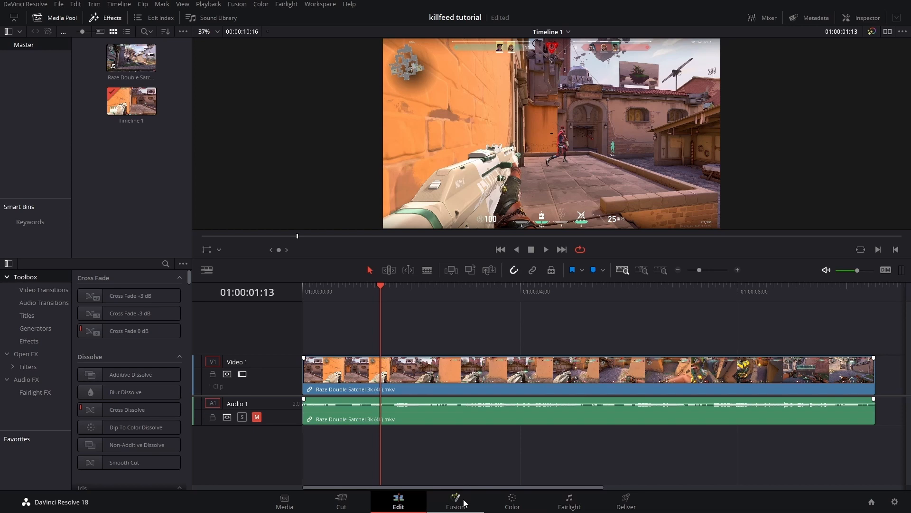
click(449, 503)
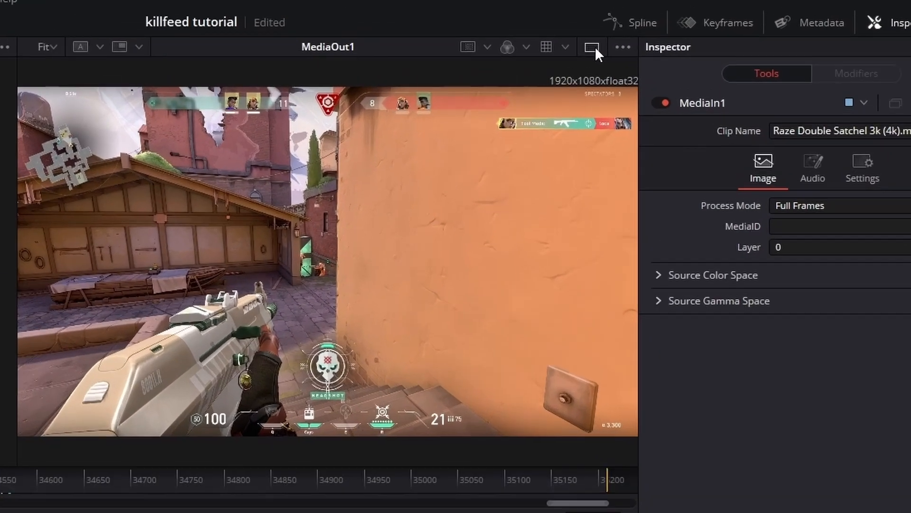
click(595, 47)
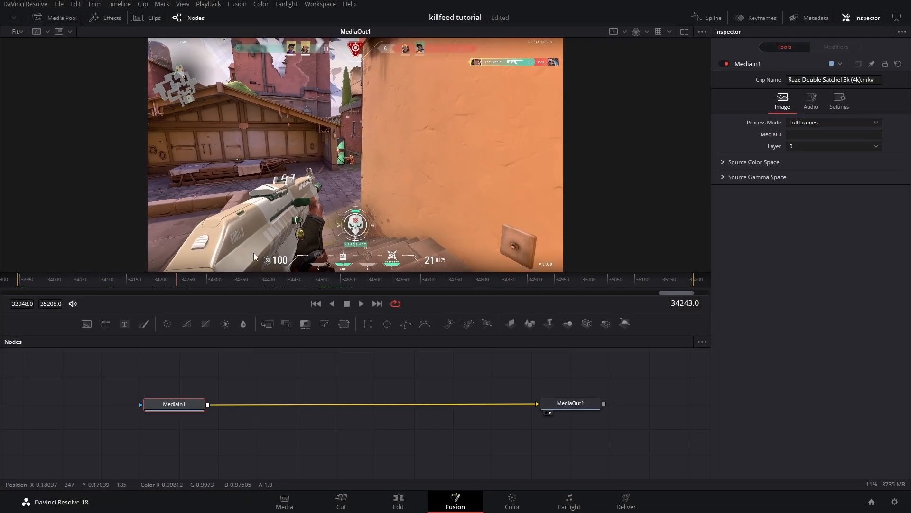
Step: Scrub the Fusion timeline to frame 34251, where the rifle is clearly visible
drag(175, 278, 121, 287)
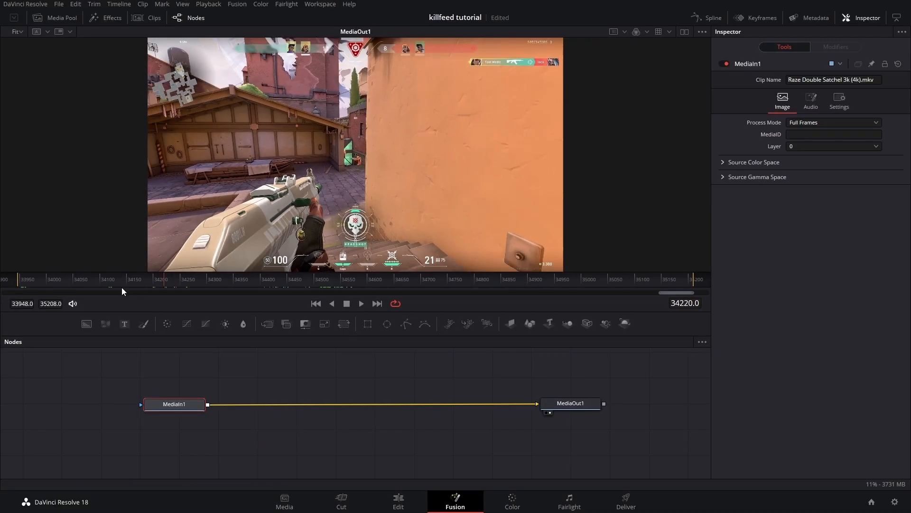
drag(34, 286, 21, 287)
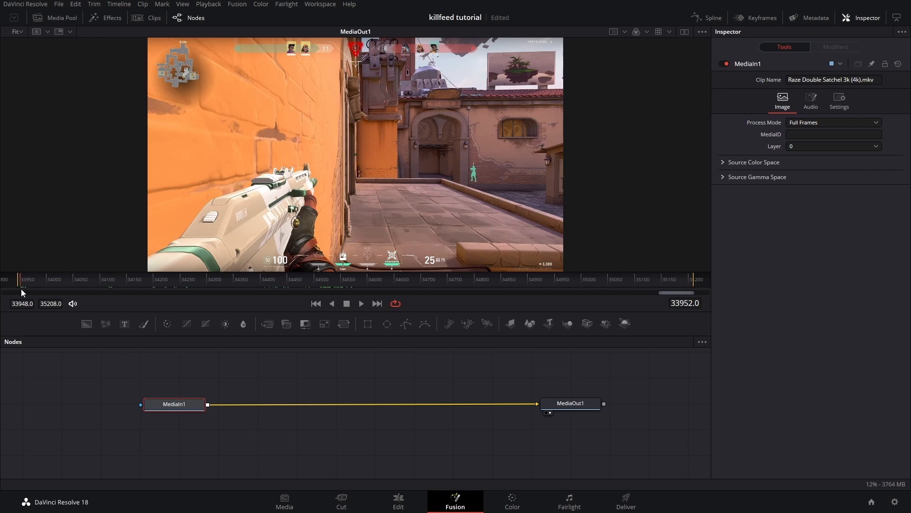
drag(19, 289, 242, 290)
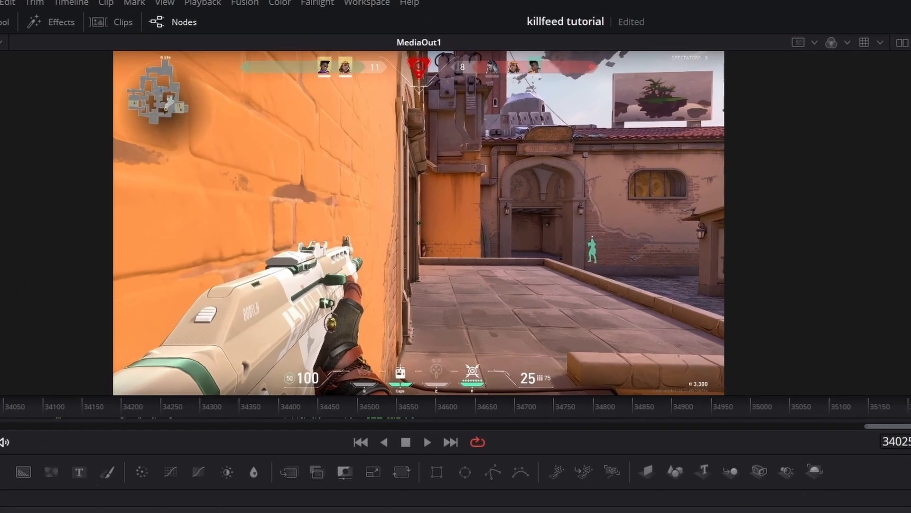
drag(265, 466, 173, 450)
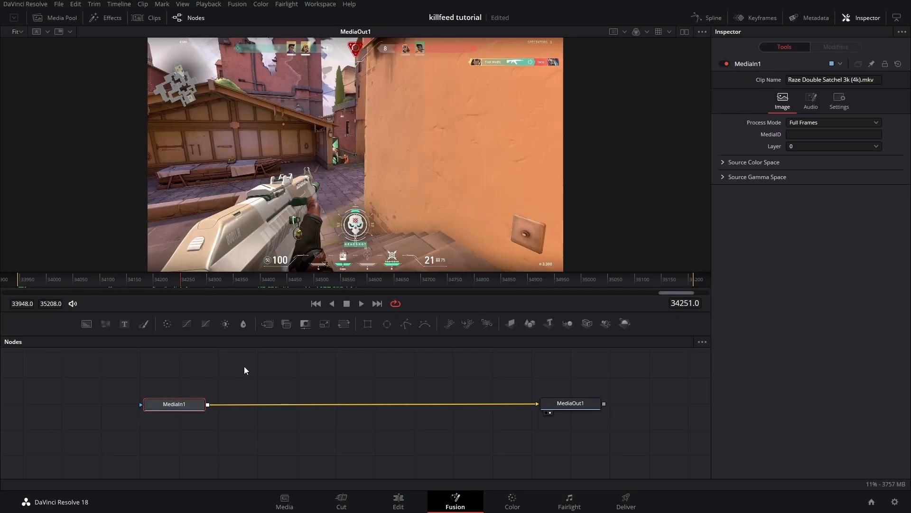
Step: Add a Planar Tracker node after MediaIn1 by searching the tool list for "plan"
key(shift+space)
text(plan)
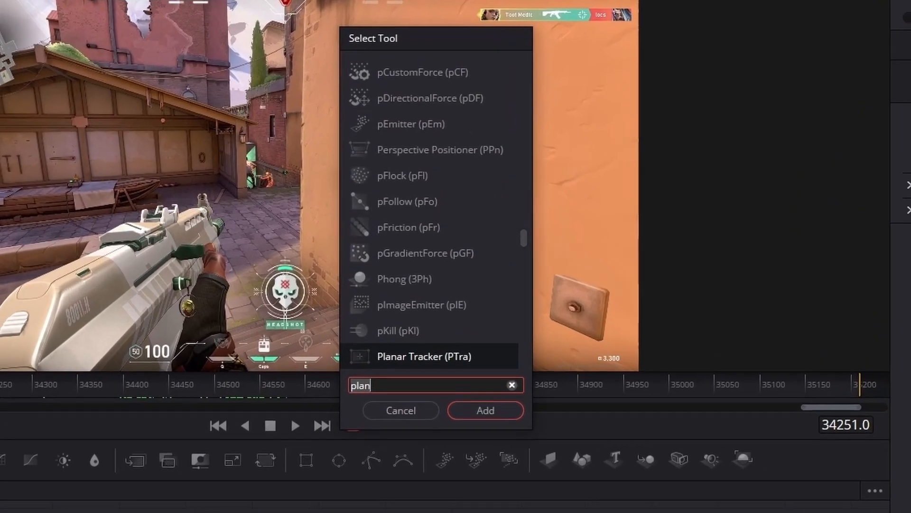
key(BackSpace)
key(BackSpace)
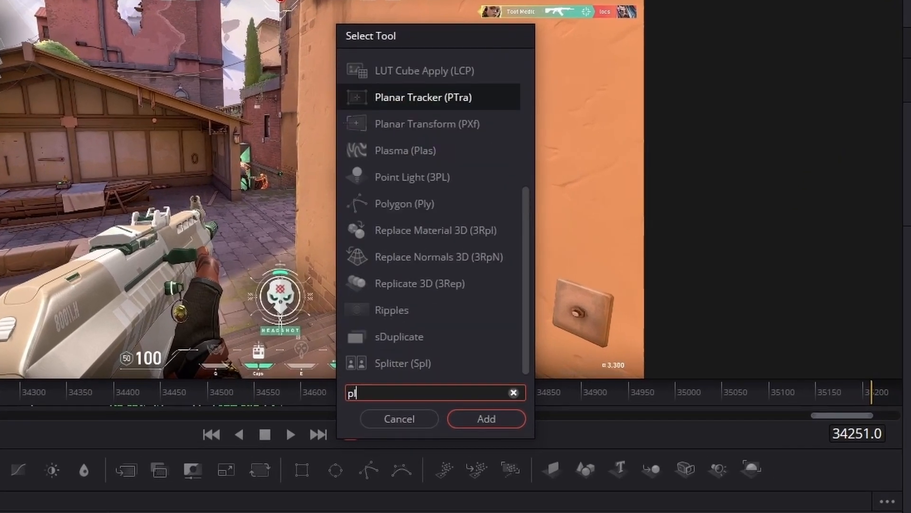
text(an)
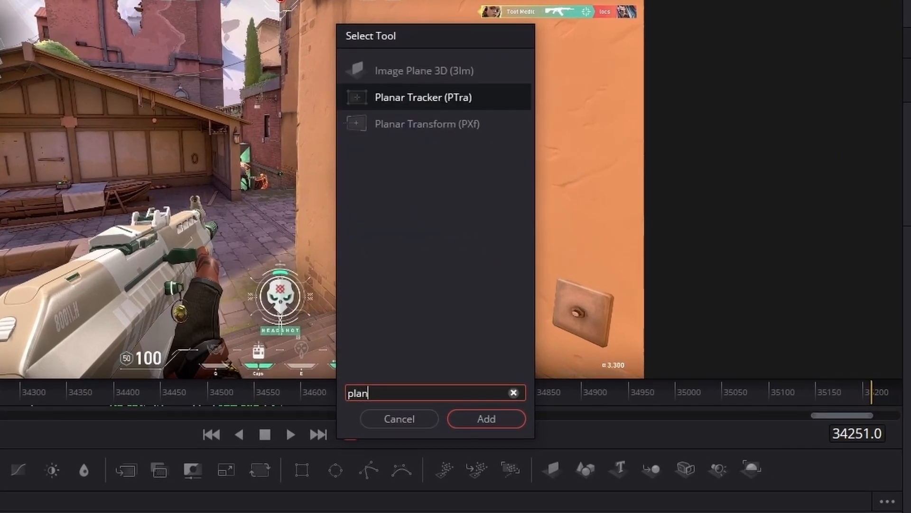
key(Return)
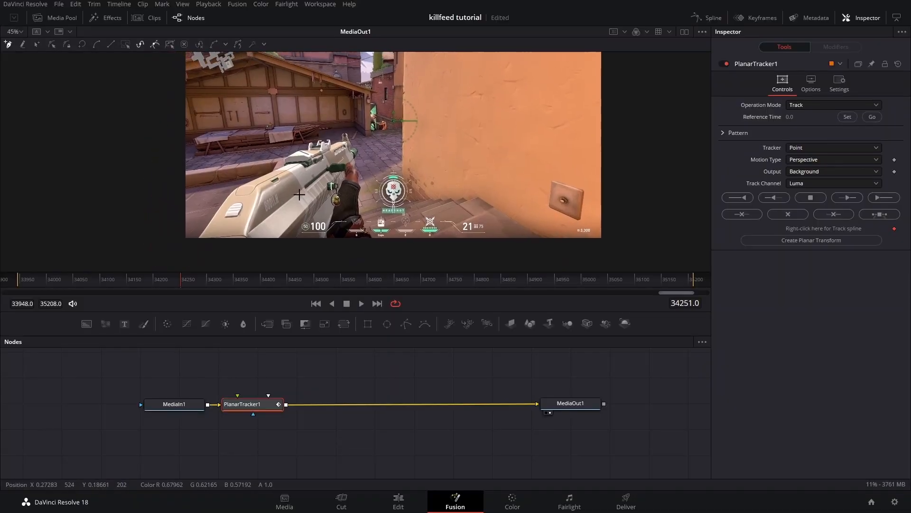
Step: Draw a closed polygon tracking region around the rifle in the viewer, avoiding the HUD elements
drag(258, 218, 270, 222)
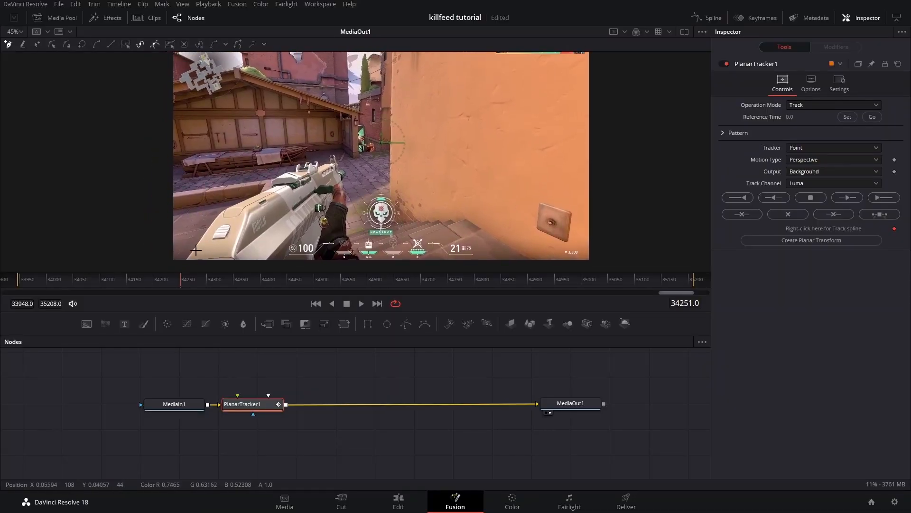
click(221, 212)
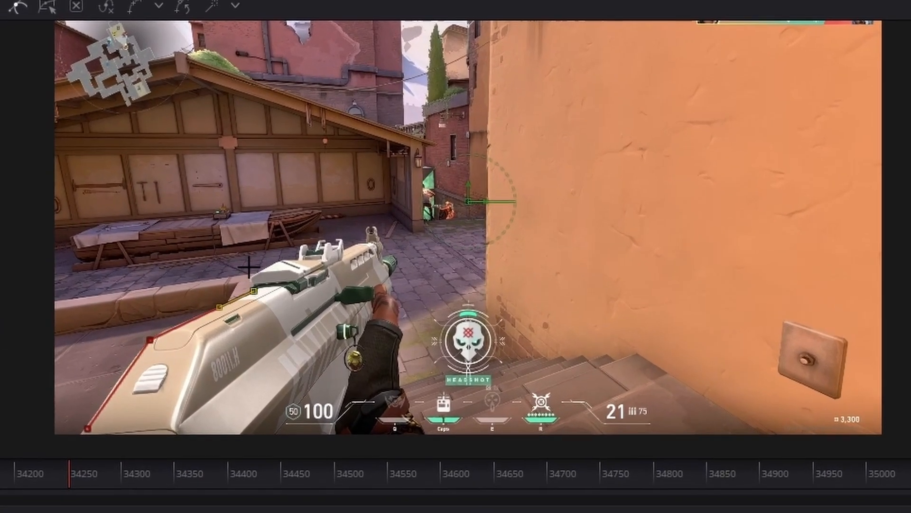
click(274, 188)
click(254, 277)
click(284, 258)
click(311, 254)
click(353, 249)
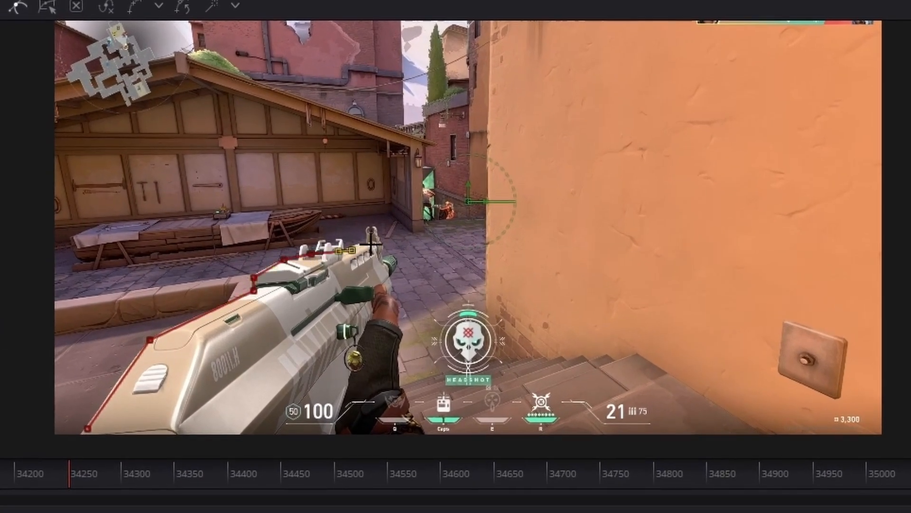
click(380, 257)
click(391, 292)
click(398, 359)
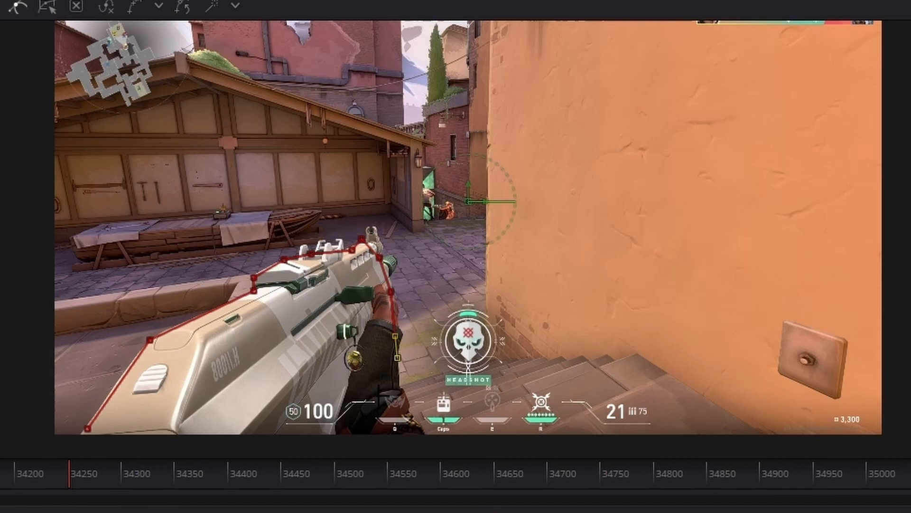
click(378, 395)
click(286, 392)
click(274, 414)
click(210, 430)
click(87, 428)
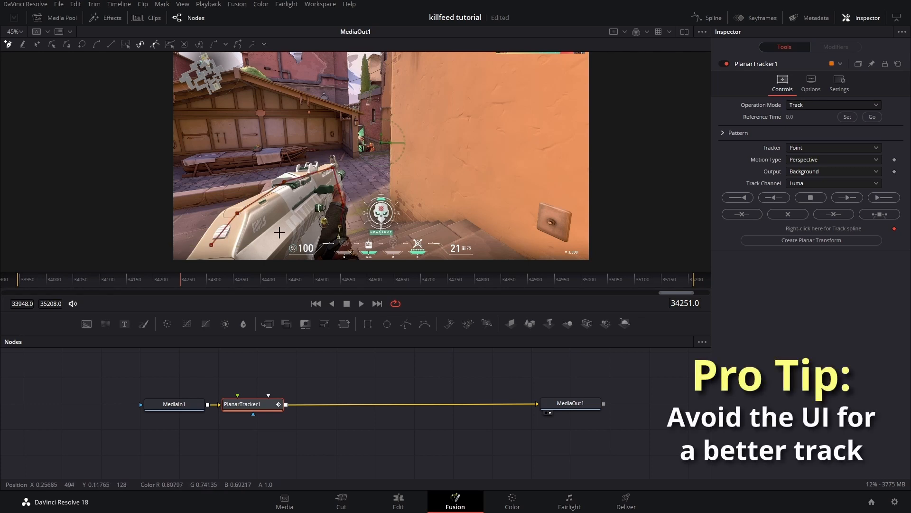
click(290, 241)
click(259, 255)
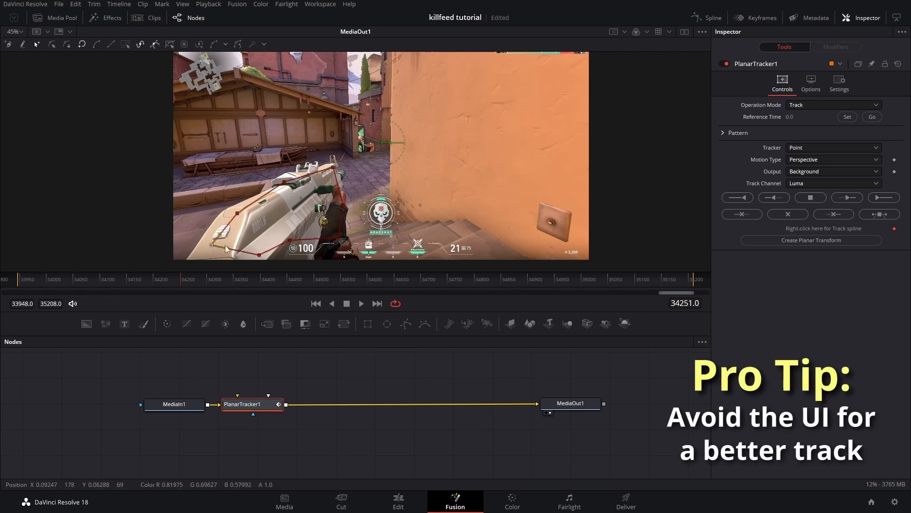
click(226, 248)
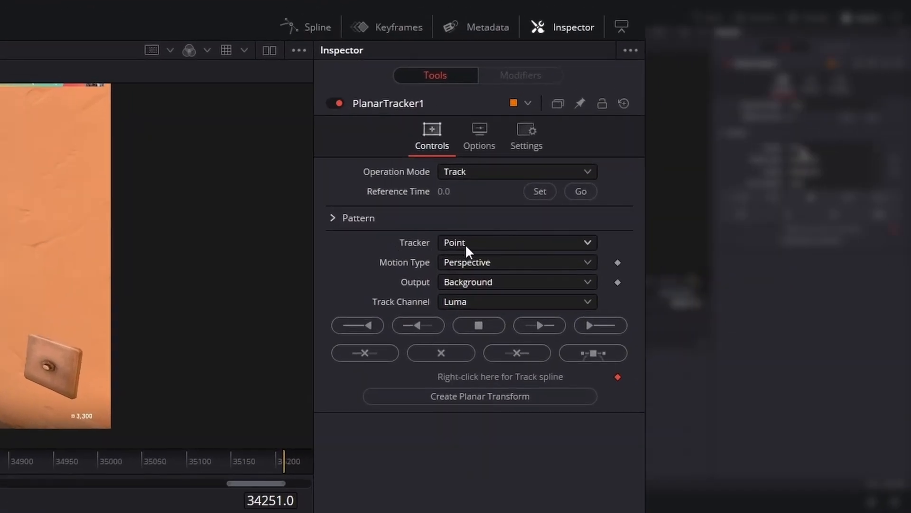
Step: Set the Planar Tracker's Tracker mode to Hybrid Point/Area
click(484, 245)
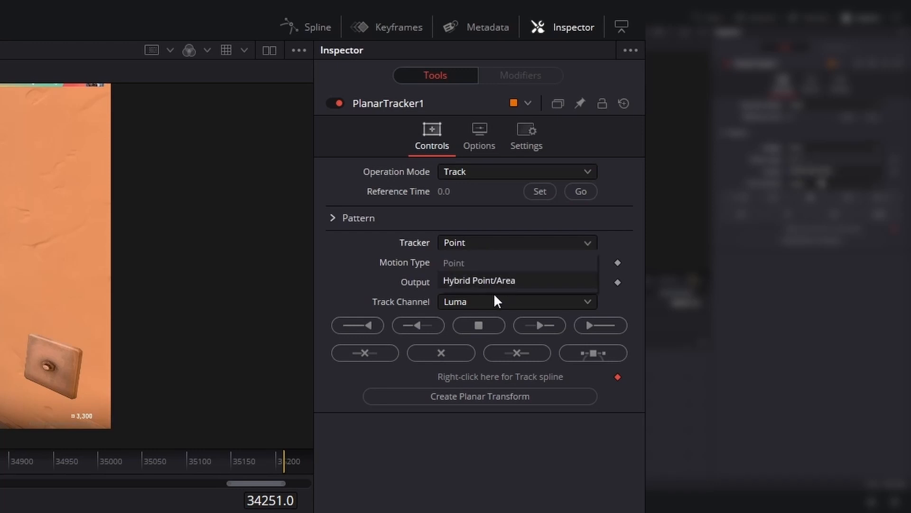
click(489, 283)
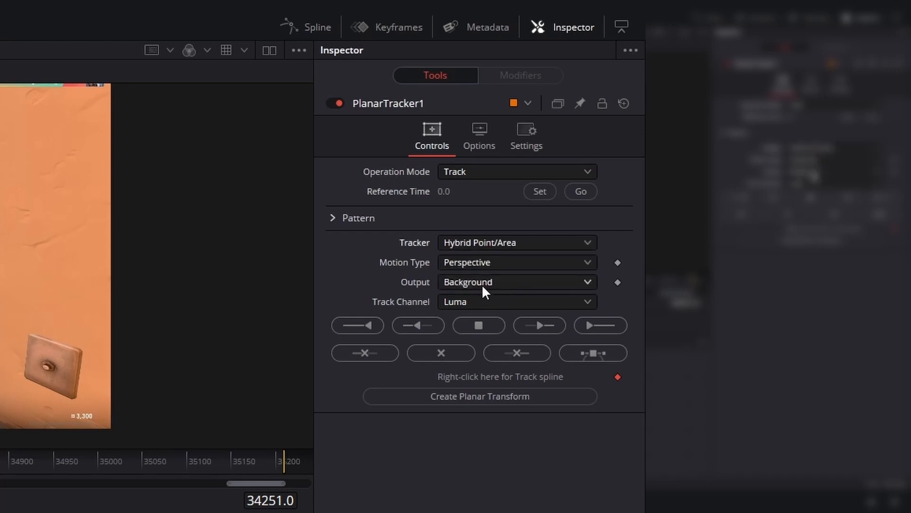
Step: Set the tracker's trail length to 2 in its options, then return to the controls
click(479, 150)
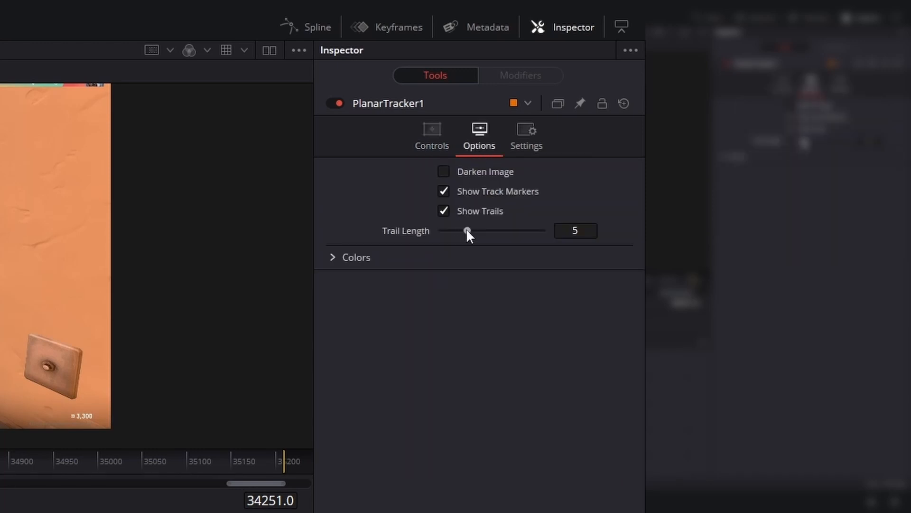
drag(467, 231, 454, 231)
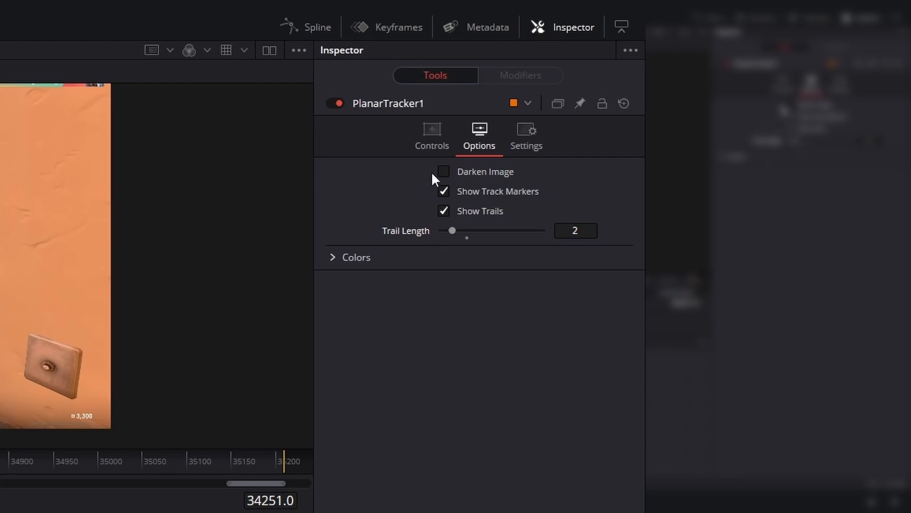
click(443, 144)
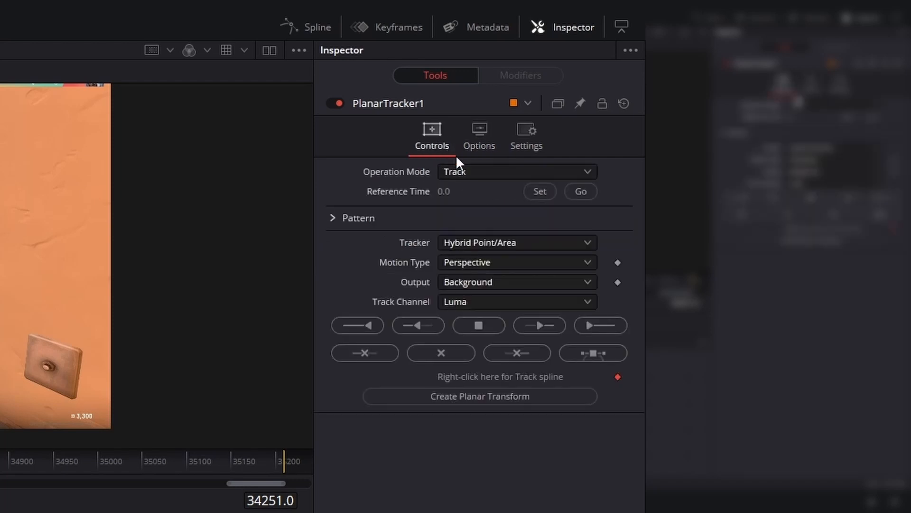
Step: Set the reference time to the current frame and track the region backward to the start
click(535, 192)
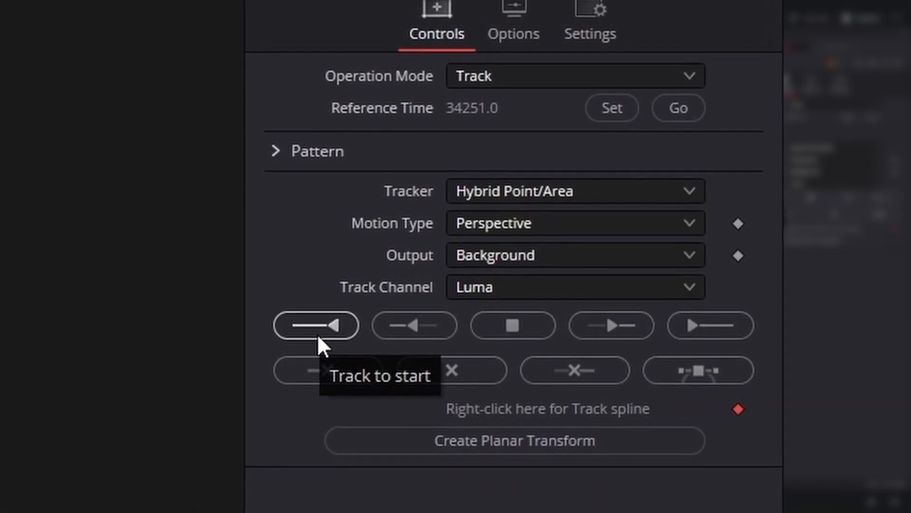
click(317, 334)
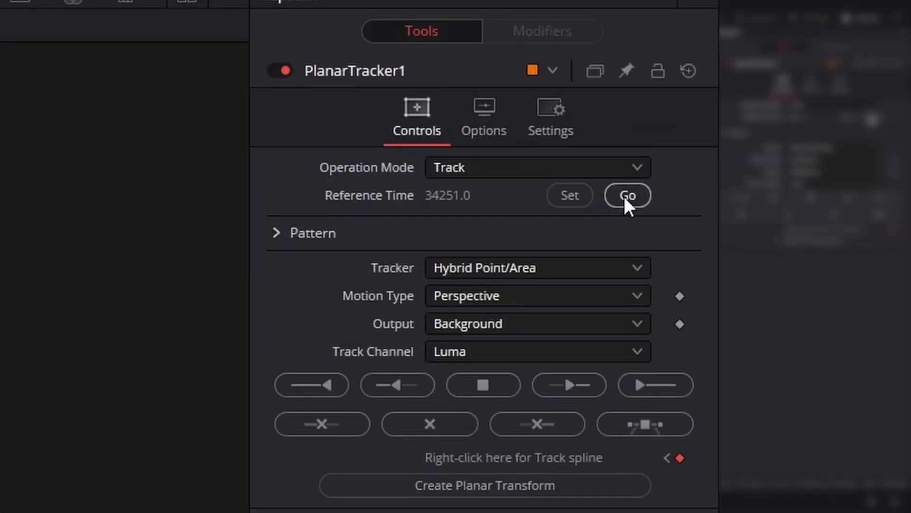
Step: Return to the reference frame and track the region forward to the end
click(623, 196)
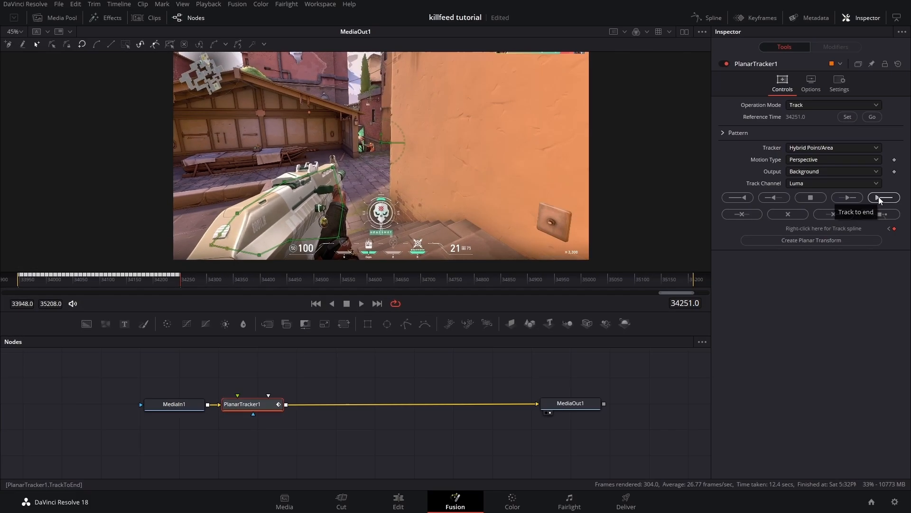
click(881, 197)
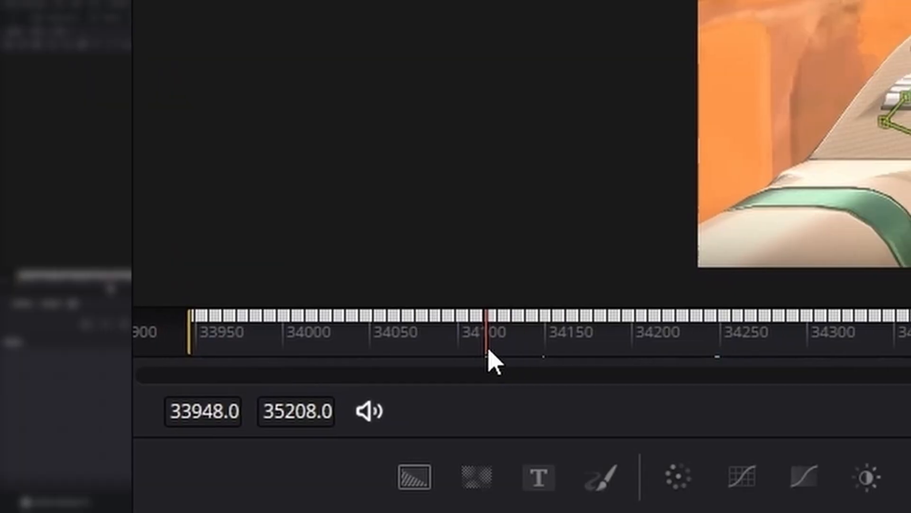
Step: Scrub through the tracked frames to check how well the region follows the rifle
drag(489, 347, 910, 347)
drag(2, 339, 570, 327)
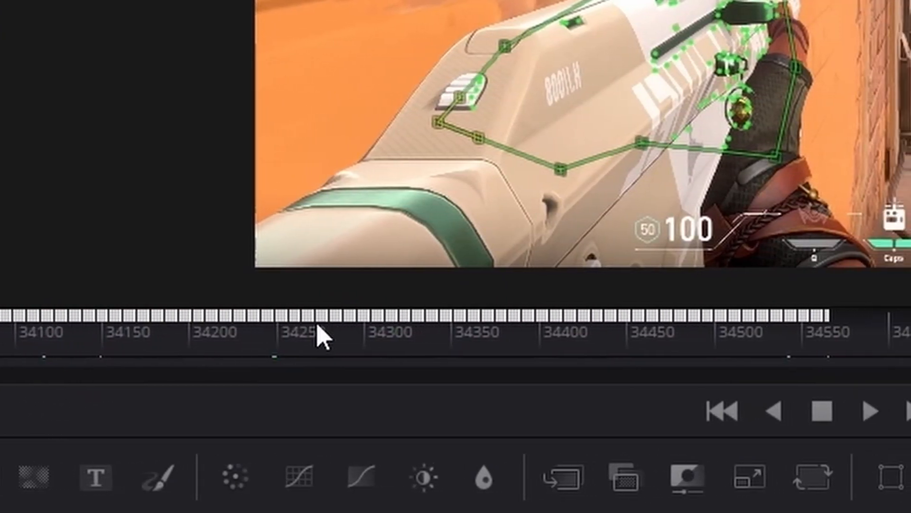
drag(322, 337, 443, 356)
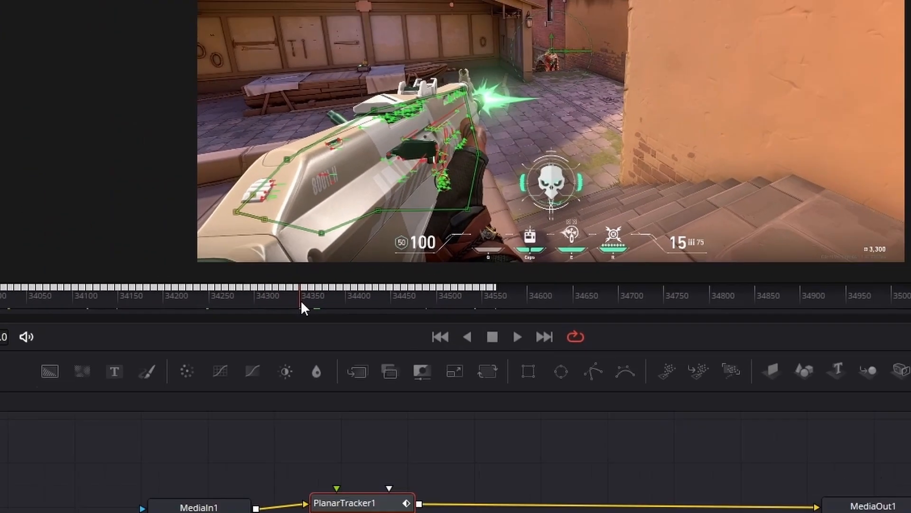
drag(300, 300, 171, 286)
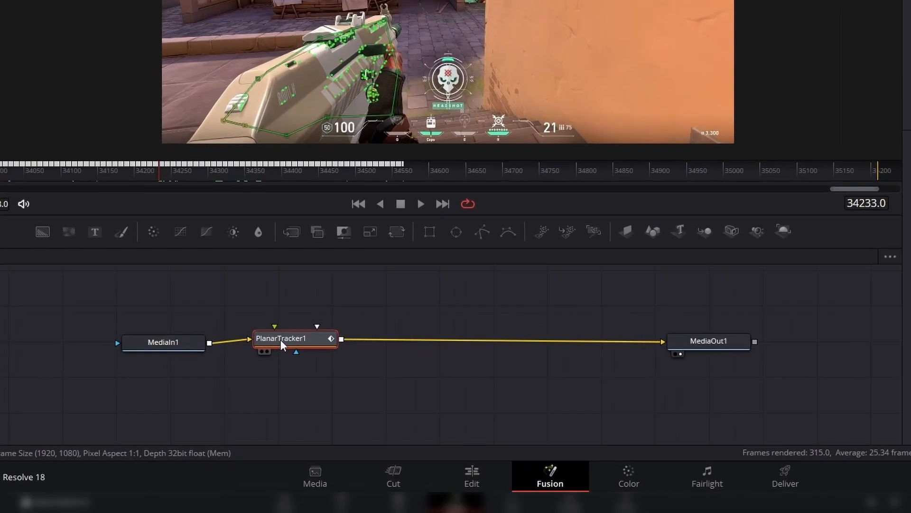
drag(280, 340, 320, 339)
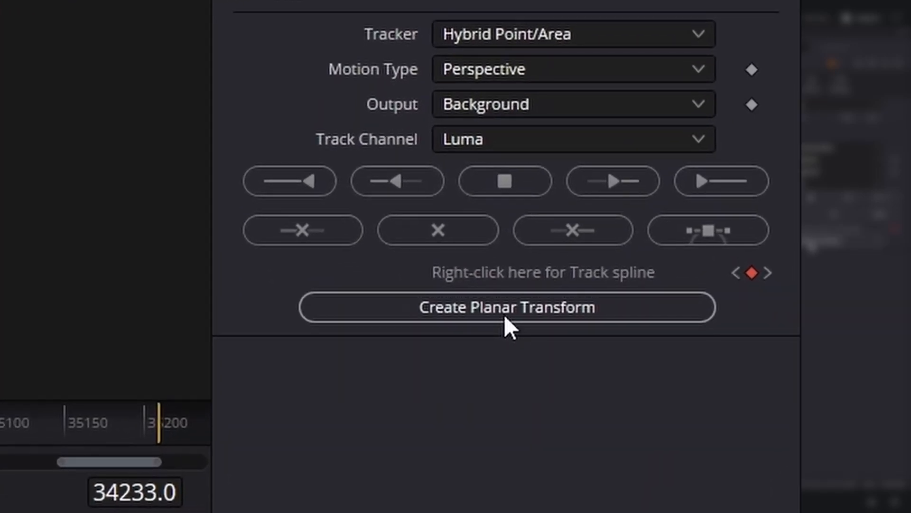
Step: Create a Planar Transform from the track and delete the Planar Tracker node
click(505, 317)
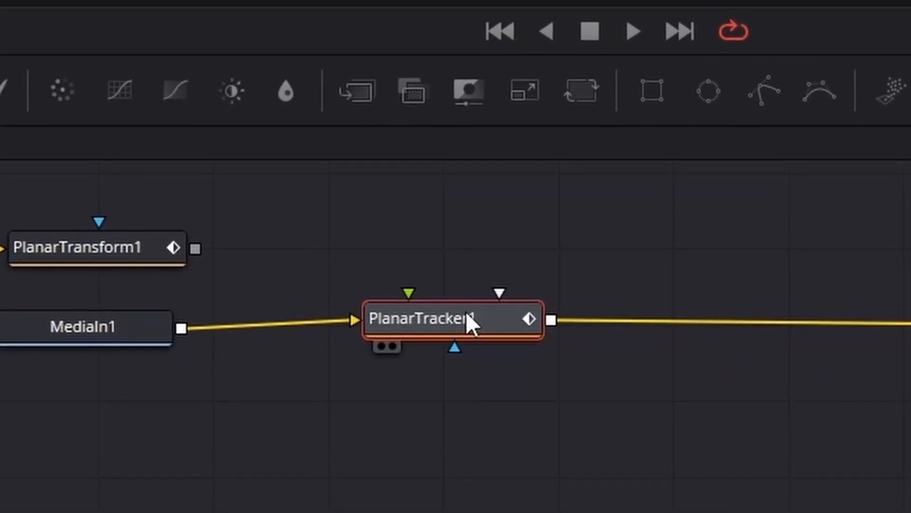
key(Delete)
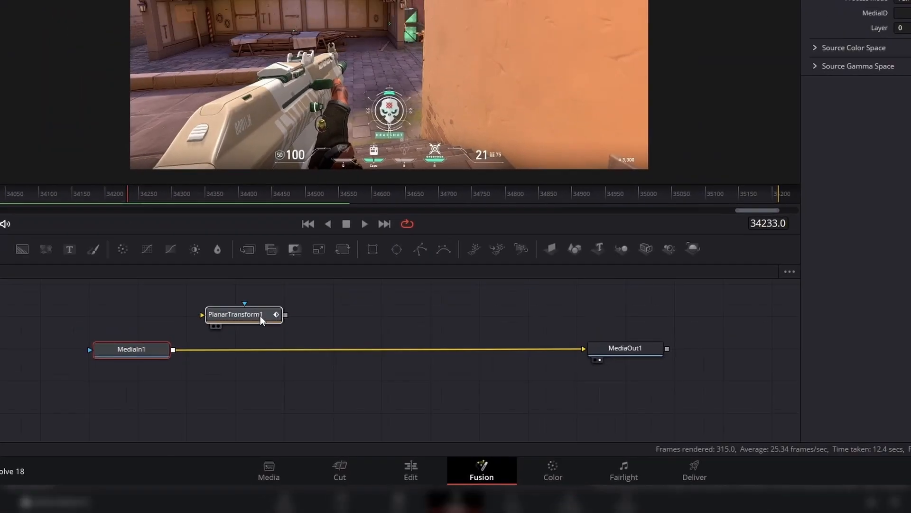
Step: Connect the PlanarTransform1 output into the MediaIn1-to-MediaOut1 link, inserting a Merge node
click(260, 315)
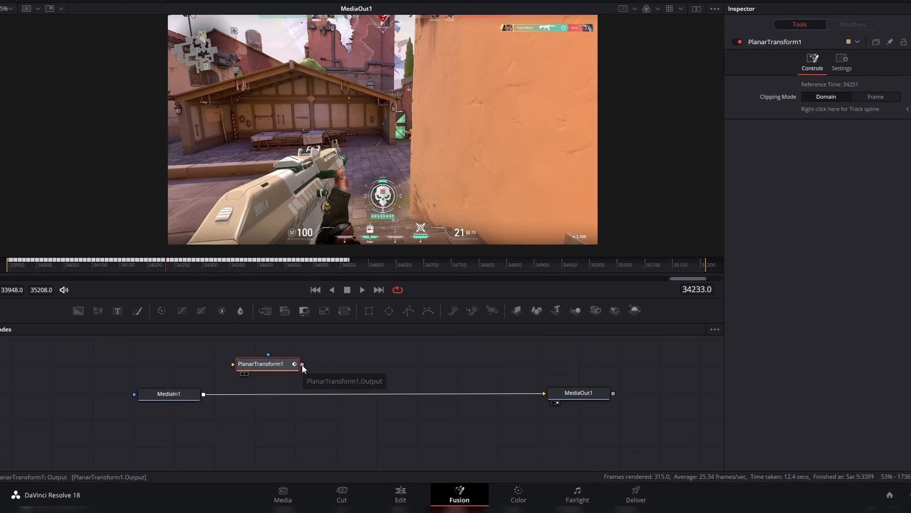
drag(303, 376, 320, 387)
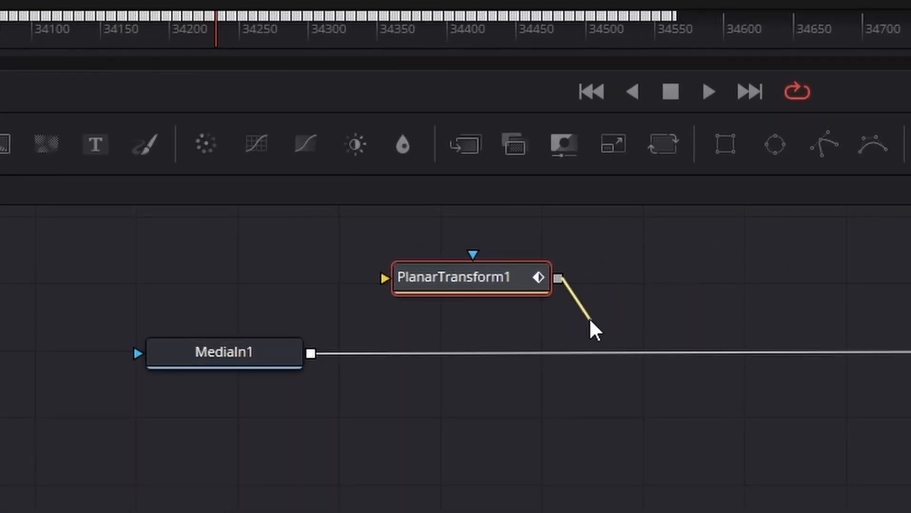
drag(591, 321, 311, 357)
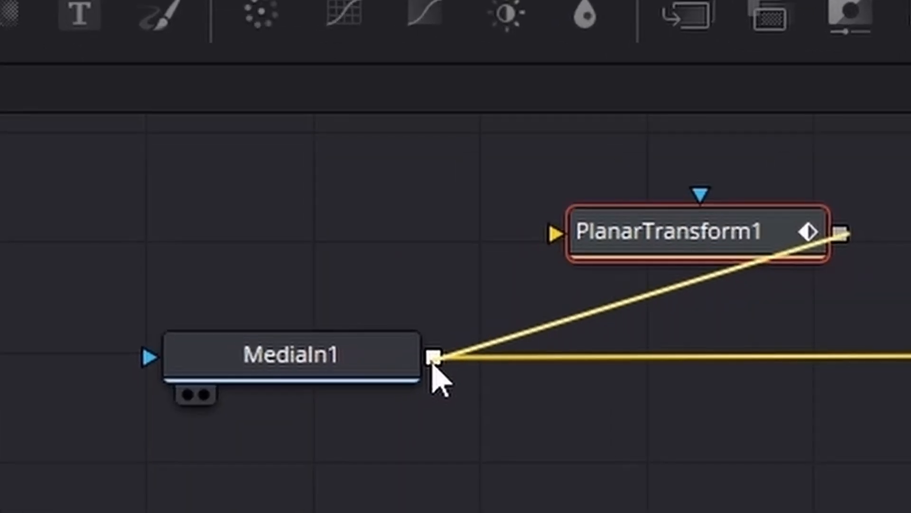
drag(432, 362, 433, 360)
mouse_move(598, 295)
mouse_down()
mouse_move(566, 316)
mouse_move(593, 296)
mouse_up()
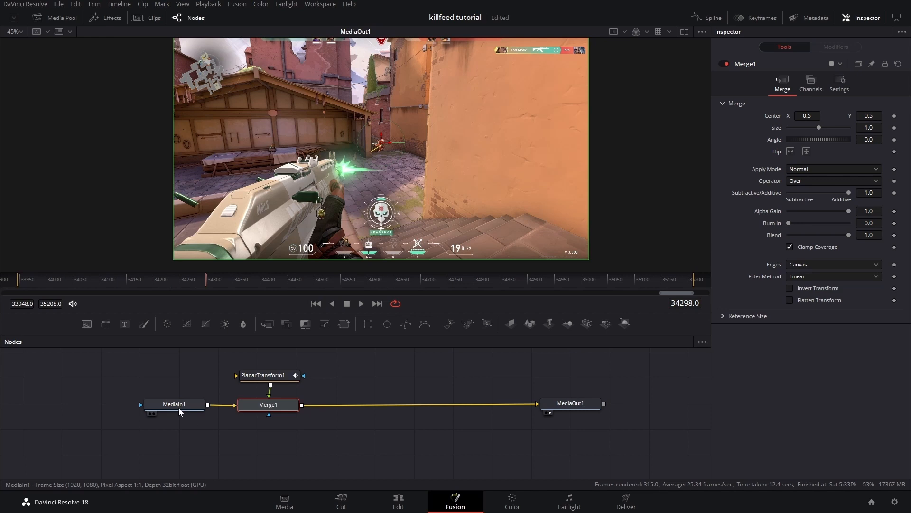
right_click(178, 408)
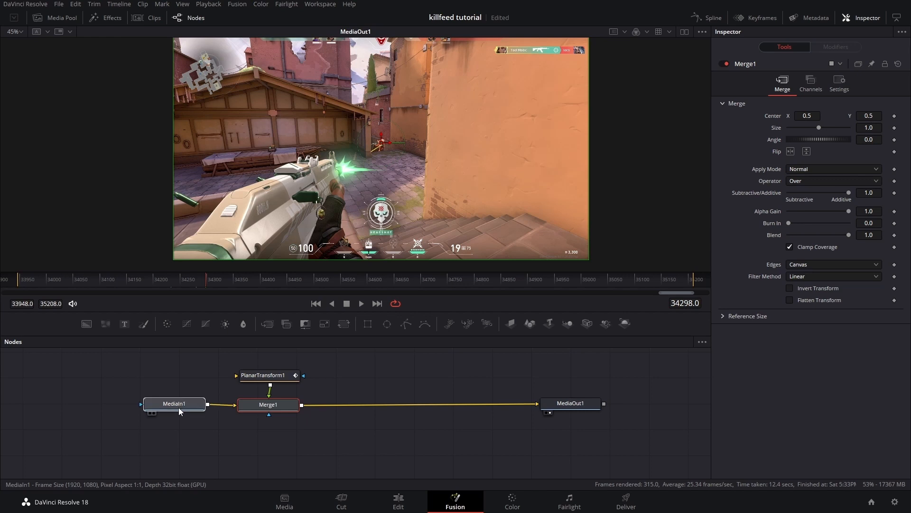
Step: Copy the MediaIn1 node and paste a duplicate into the node graph above PlanarTransform1
click(204, 161)
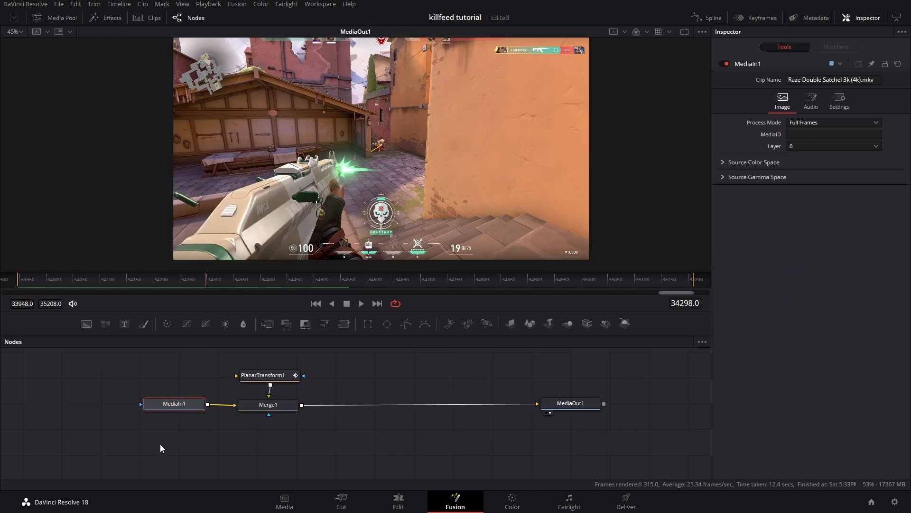
drag(182, 376, 170, 421)
right_click(238, 383)
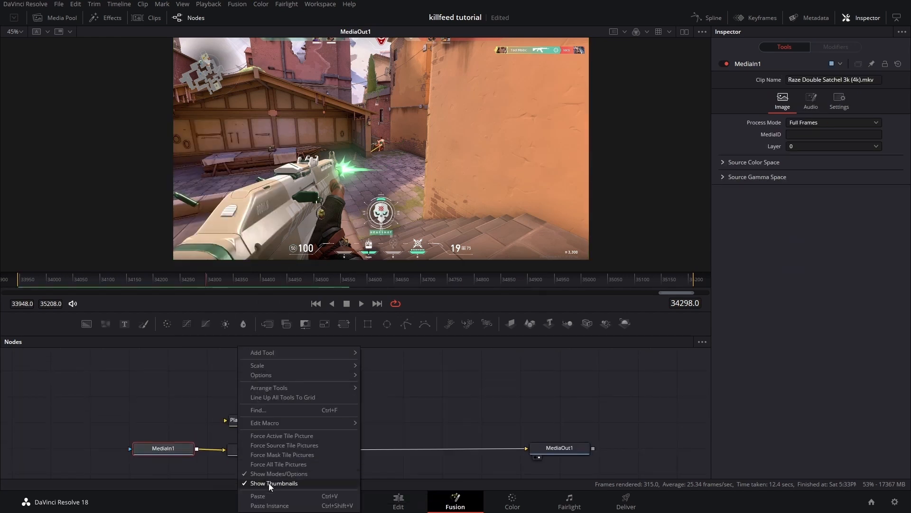
click(258, 495)
drag(271, 383, 226, 419)
drag(404, 317, 404, 317)
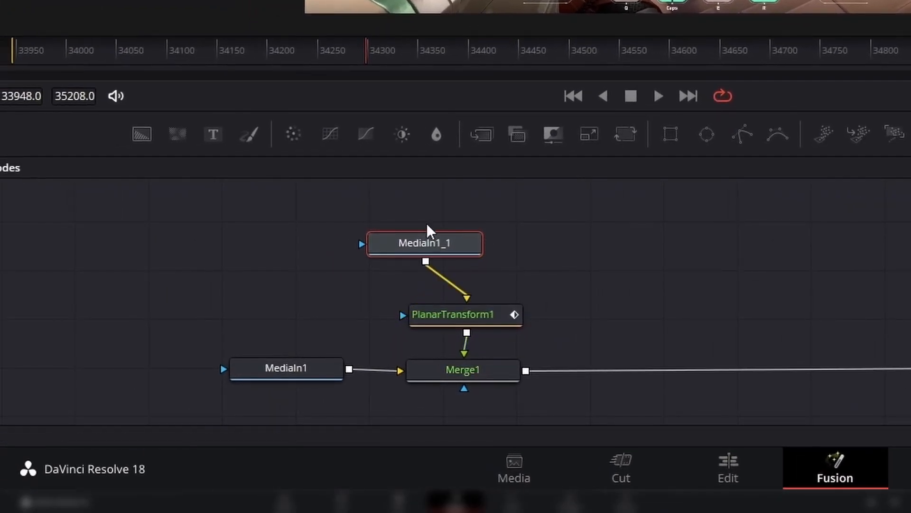
Step: Connect the MediaIn1_1 output into PlanarTransform1's input and save the project
drag(427, 244, 483, 266)
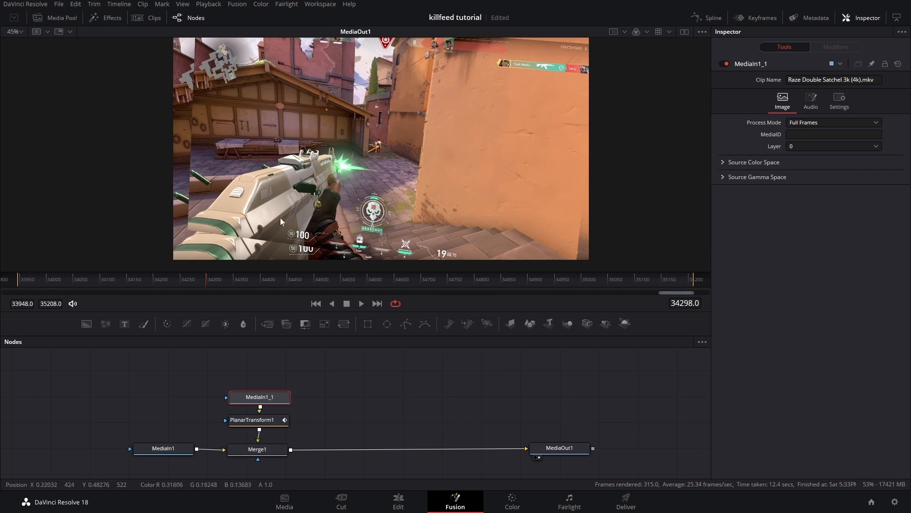
key(ctrl+s)
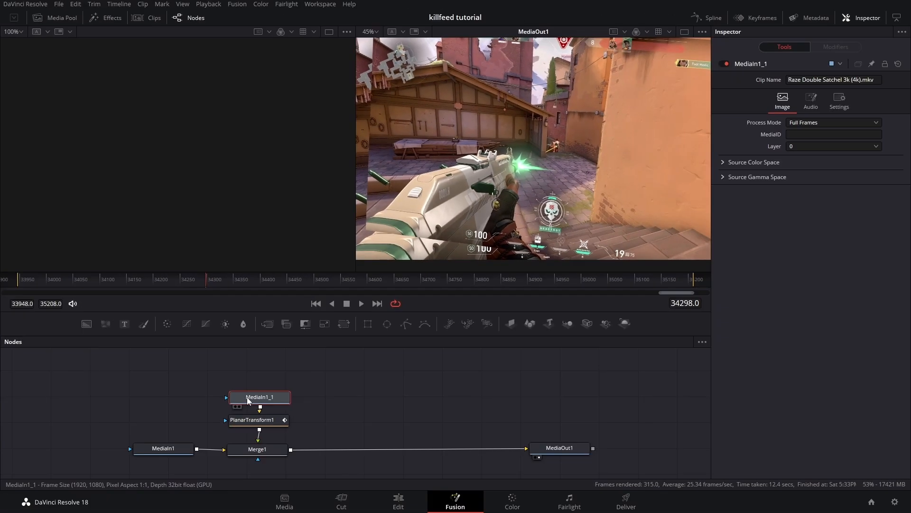
Step: Show MediaIn1_1 in the left viewer and add a Rectangle mask connected to MediaIn1_1's mask input
key(1)
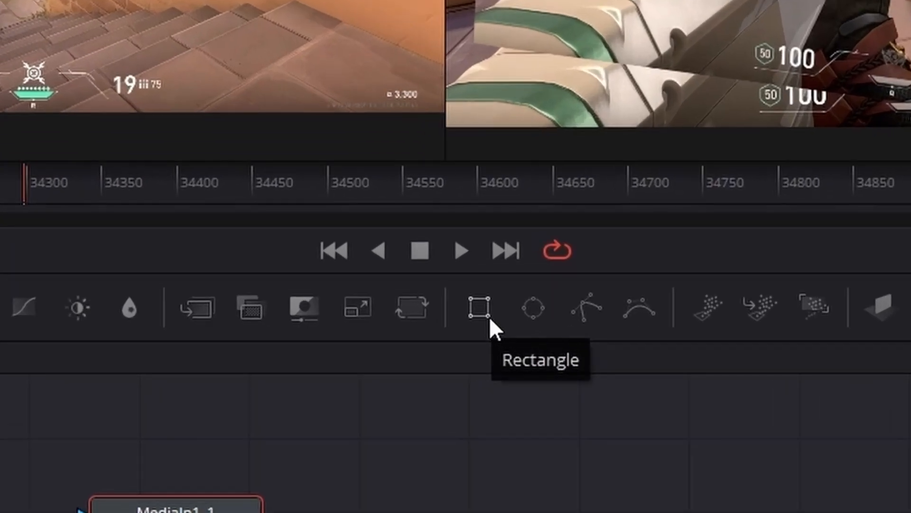
drag(489, 317, 183, 443)
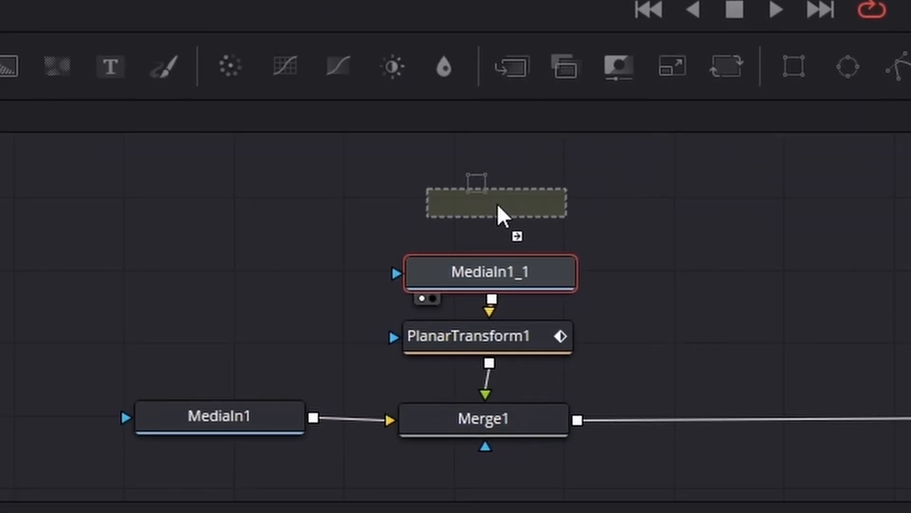
drag(497, 203, 497, 203)
drag(575, 204, 396, 275)
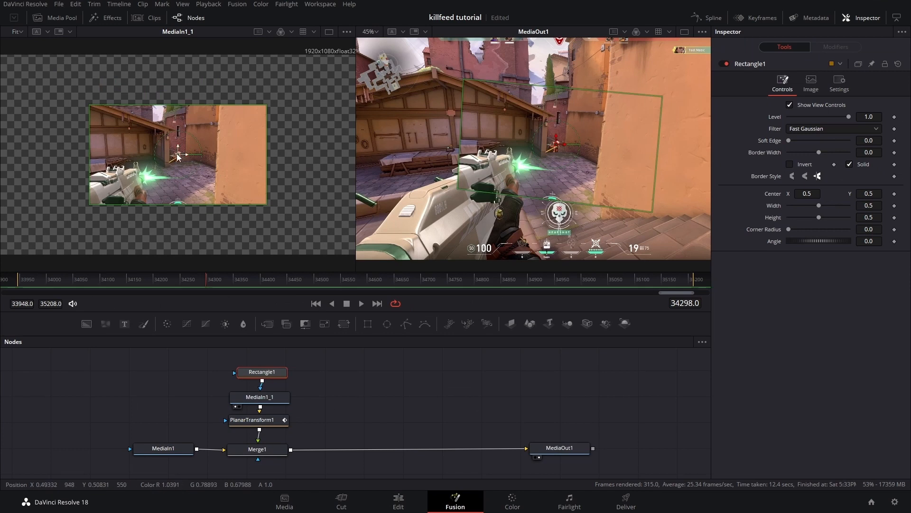
Step: Move and resize the rectangle mask so it tightly encloses the killfeed banner in the top-right corner
drag(179, 158, 315, 77)
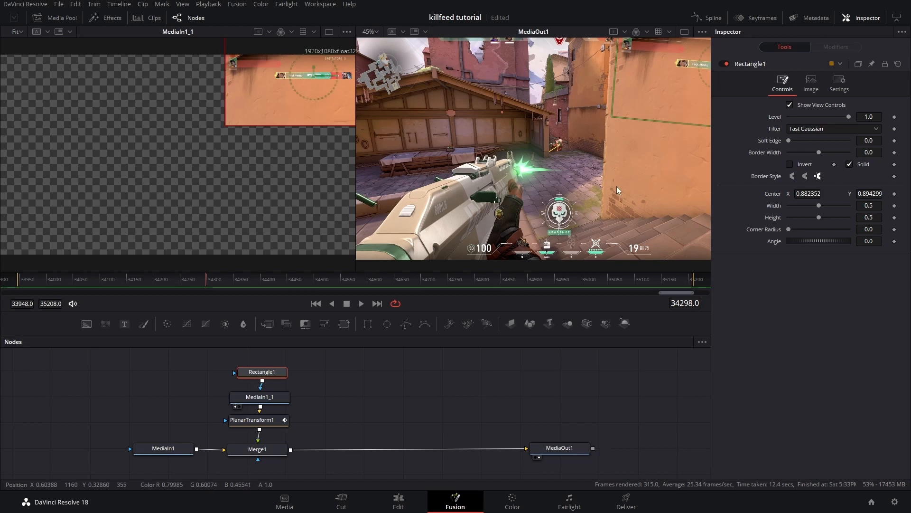
mouse_move(819, 205)
mouse_down()
mouse_move(808, 207)
mouse_move(817, 206)
mouse_up()
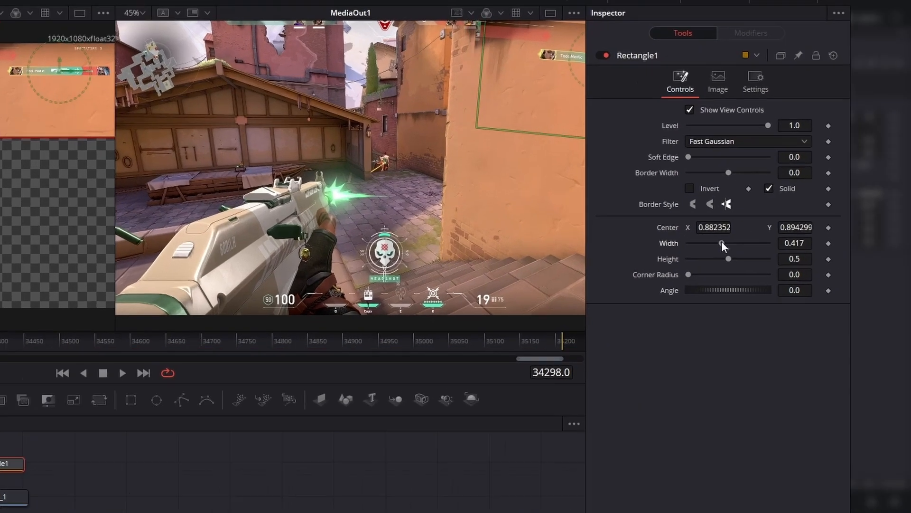
drag(525, 293, 537, 293)
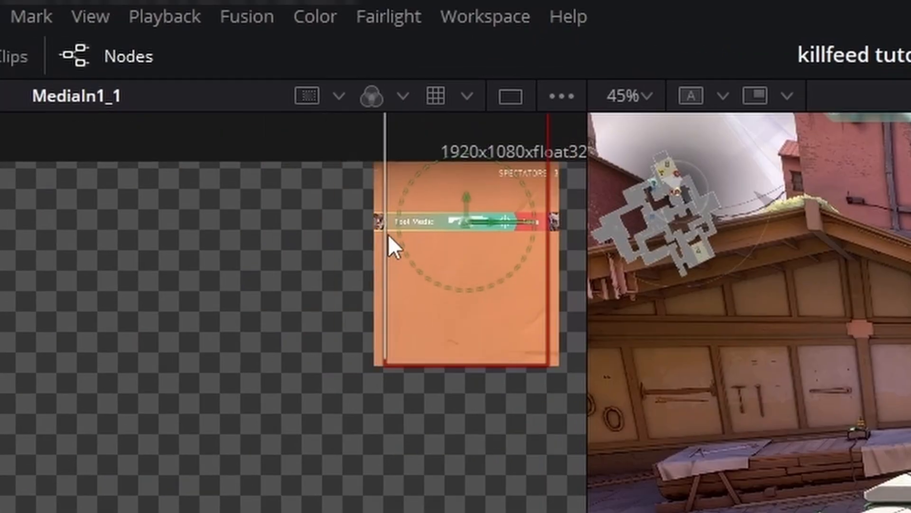
drag(388, 234, 350, 234)
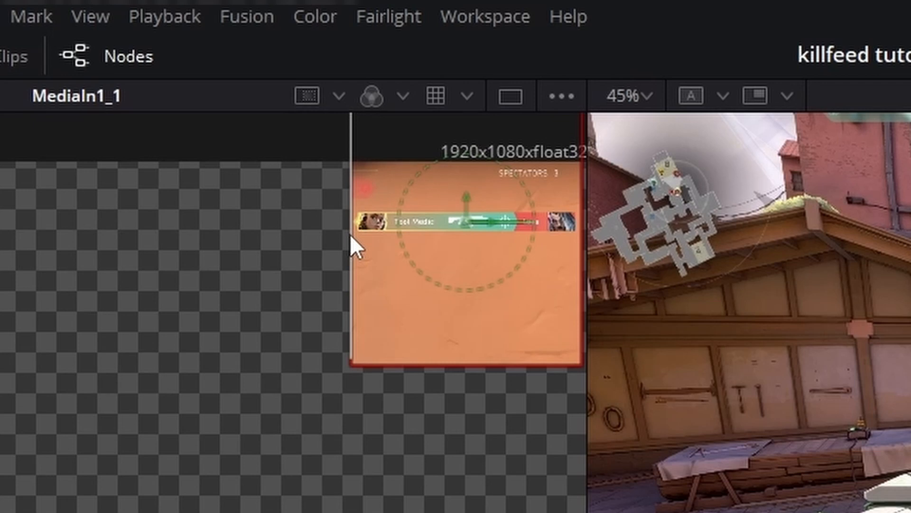
drag(510, 367, 496, 234)
drag(280, 411, 408, 342)
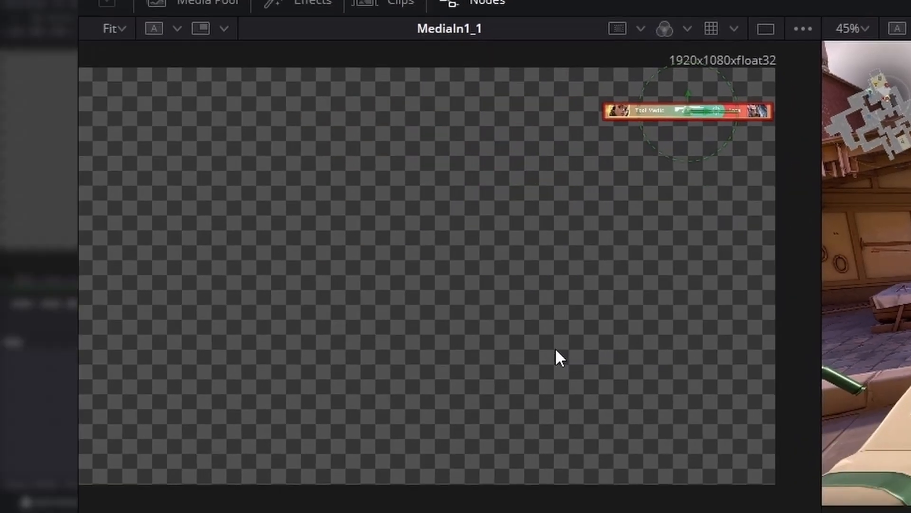
drag(555, 351, 525, 296)
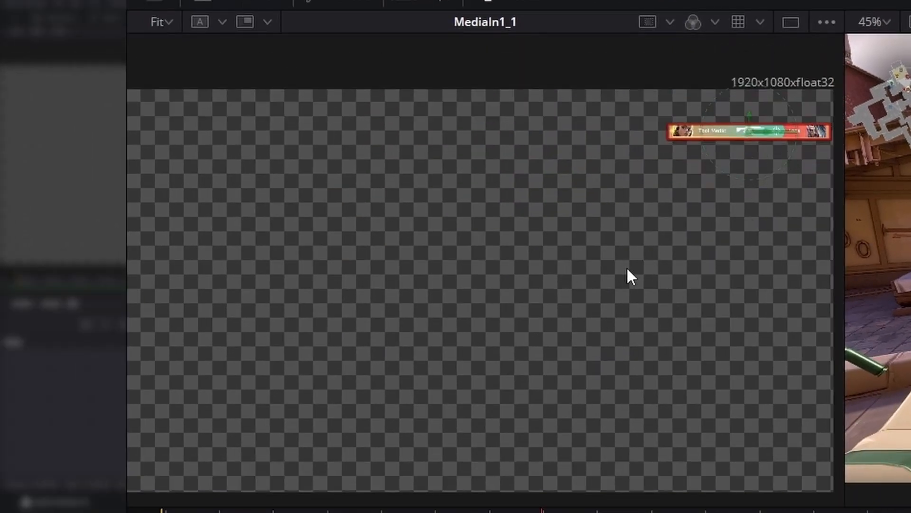
drag(708, 228, 541, 283)
Step: Zoom in on the masked killfeed banner to inspect how closely the rectangle fits it
key(plus)
key(plus)
key(plus)
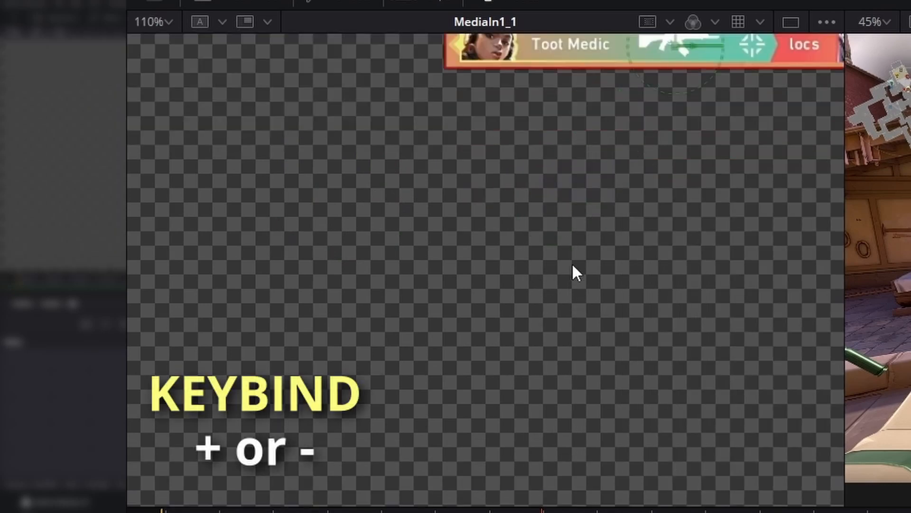
drag(581, 188, 505, 355)
key(plus)
drag(538, 324, 412, 375)
key(plus)
key(minus)
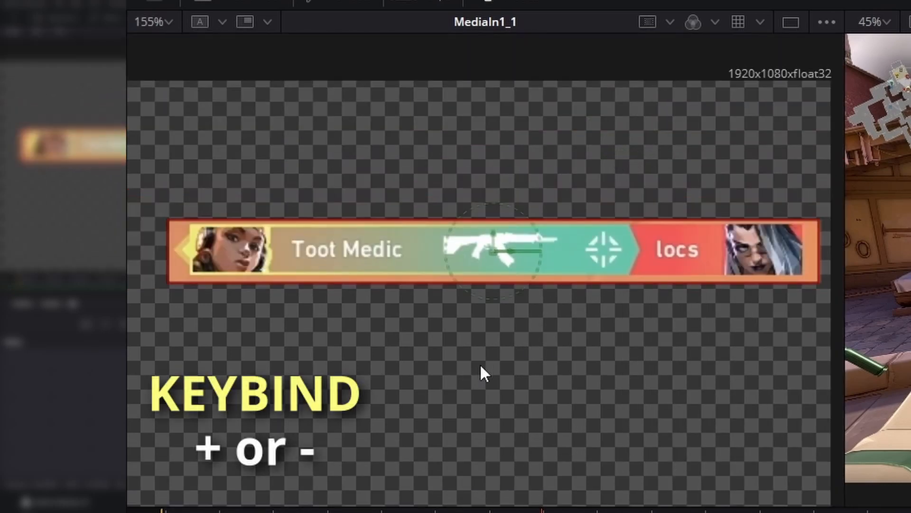
drag(495, 231, 494, 229)
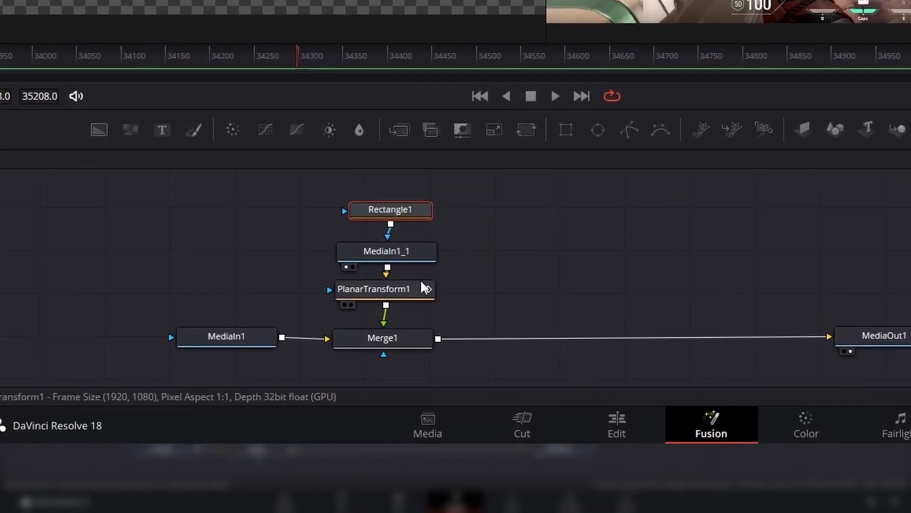
Step: Insert a Corner Positioner tool after MediaIn1_1 by searching for "corne" in Select Tool
click(388, 254)
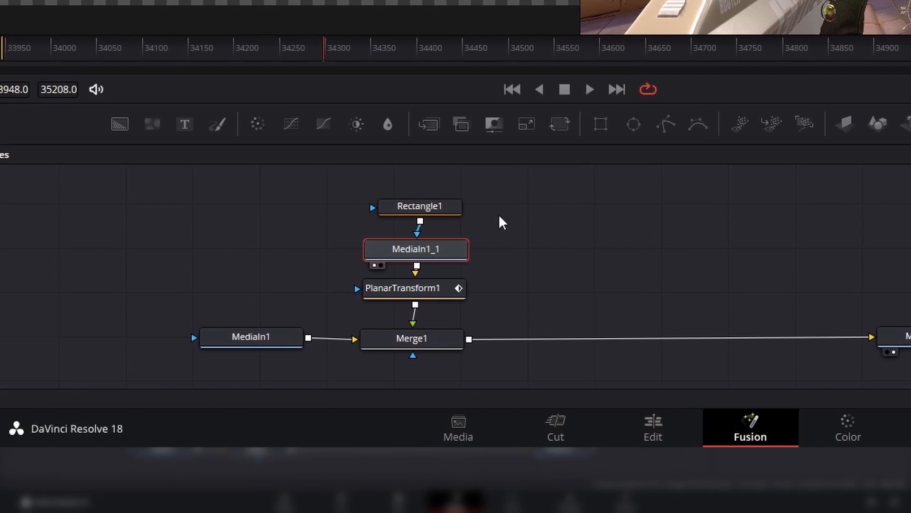
drag(499, 190, 430, 199)
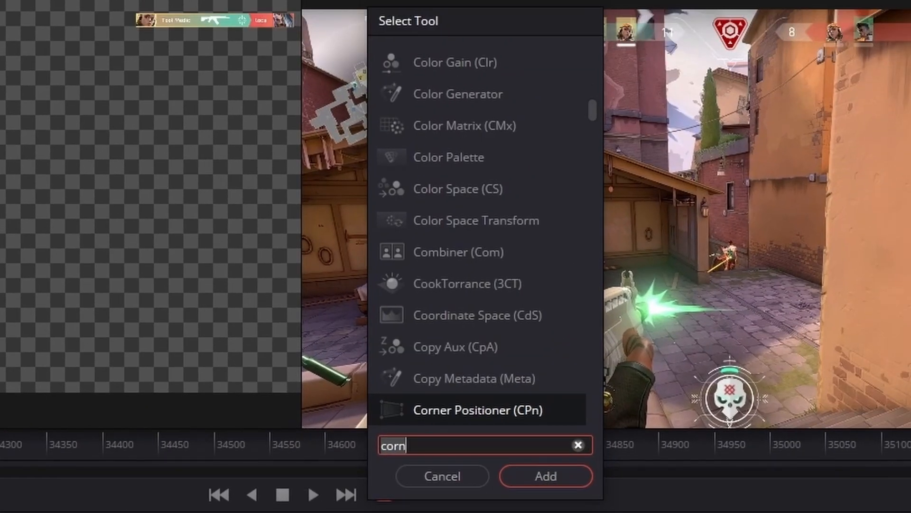
text(er)
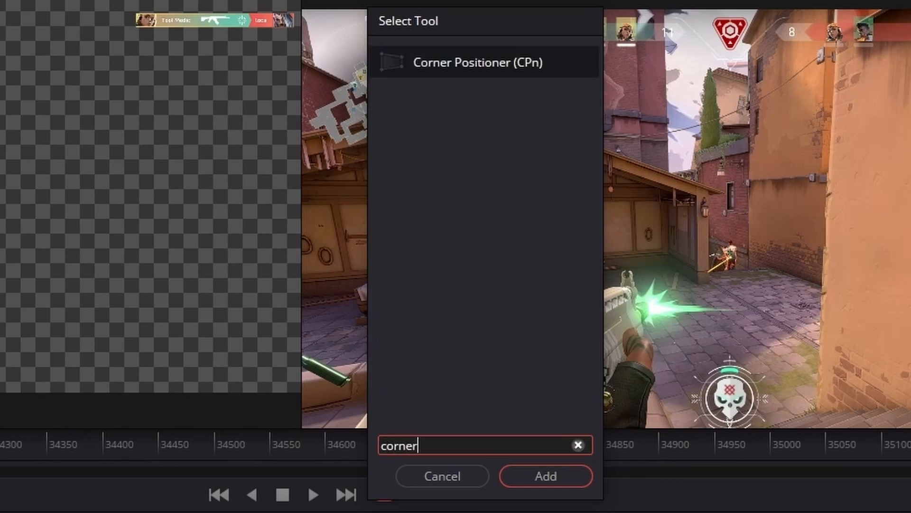
key(Return)
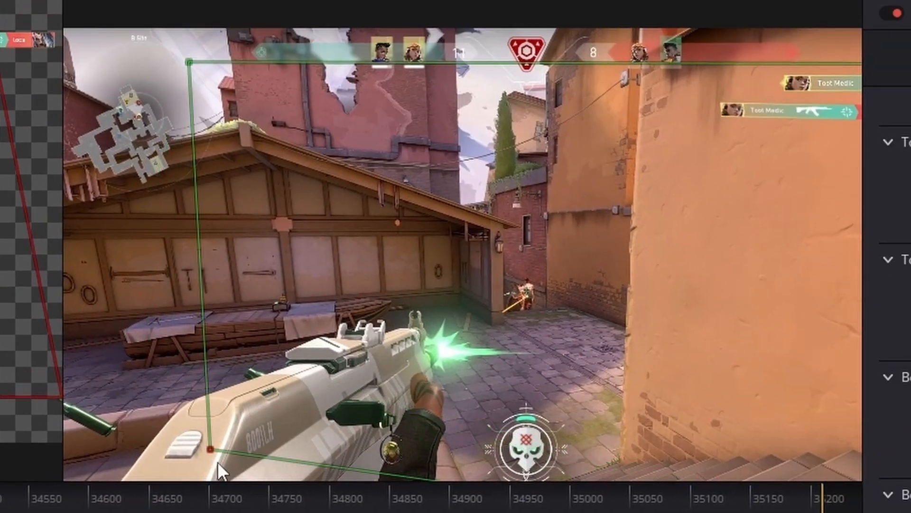
Step: Drag the Corner Positioner's four corners onto the flat side panel of the rifle
drag(217, 461, 238, 511)
drag(373, 335, 268, 111)
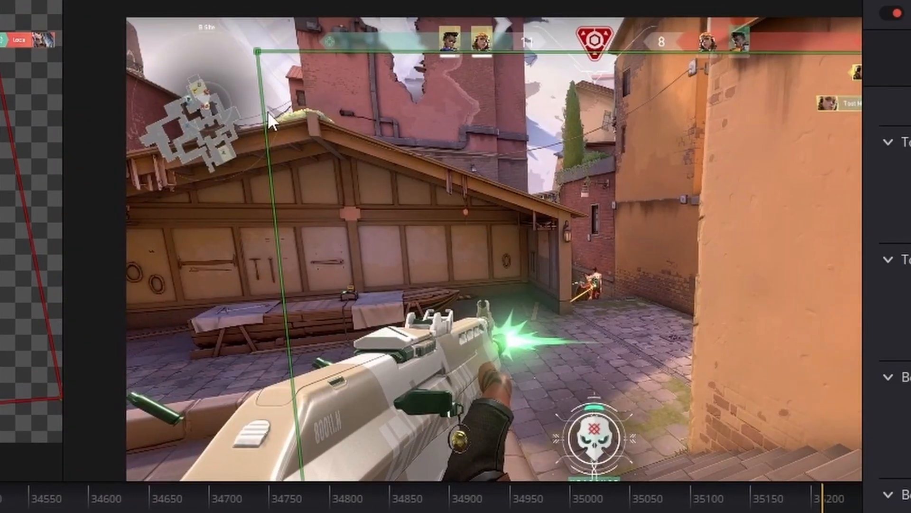
drag(260, 50, 295, 379)
drag(387, 385, 0, 288)
drag(571, 90, 560, 173)
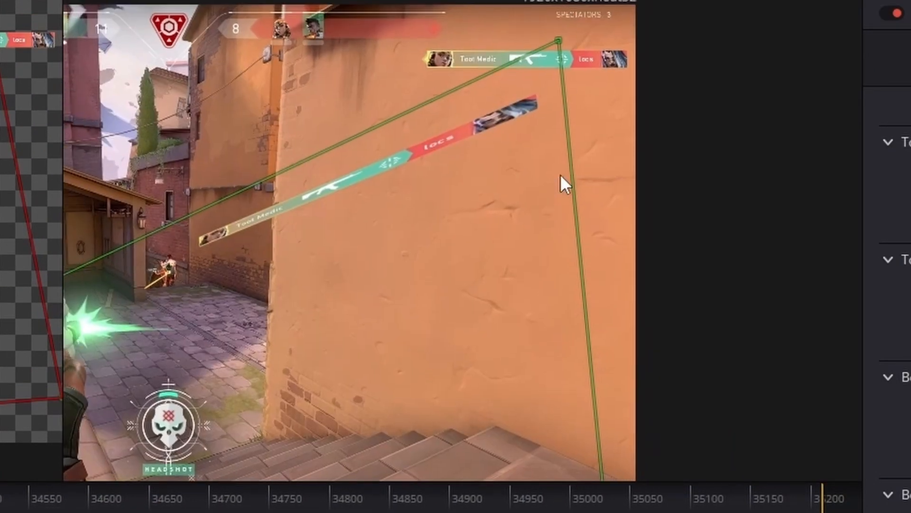
drag(558, 40, 65, 308)
drag(299, 288, 313, 52)
drag(622, 294, 84, 153)
drag(84, 153, 486, 210)
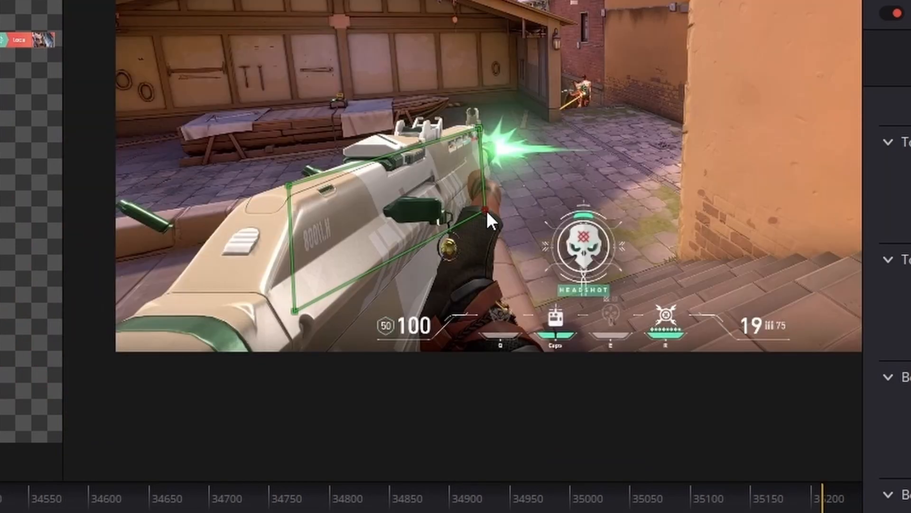
drag(379, 308, 286, 337)
Step: Refine each Corner Positioner corner so the banner's quad matches the rifle panel's edges closely
scroll(356, 359, up, 4)
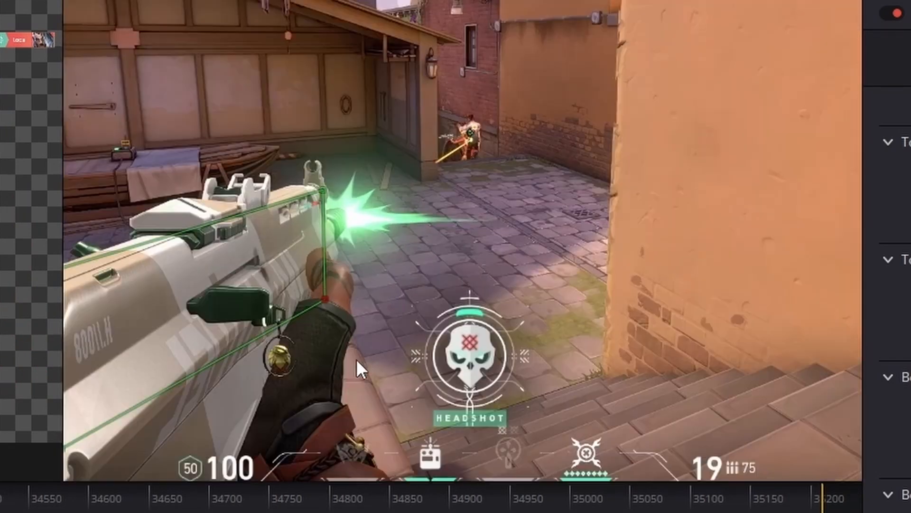
drag(357, 359, 596, 227)
drag(136, 177, 237, 167)
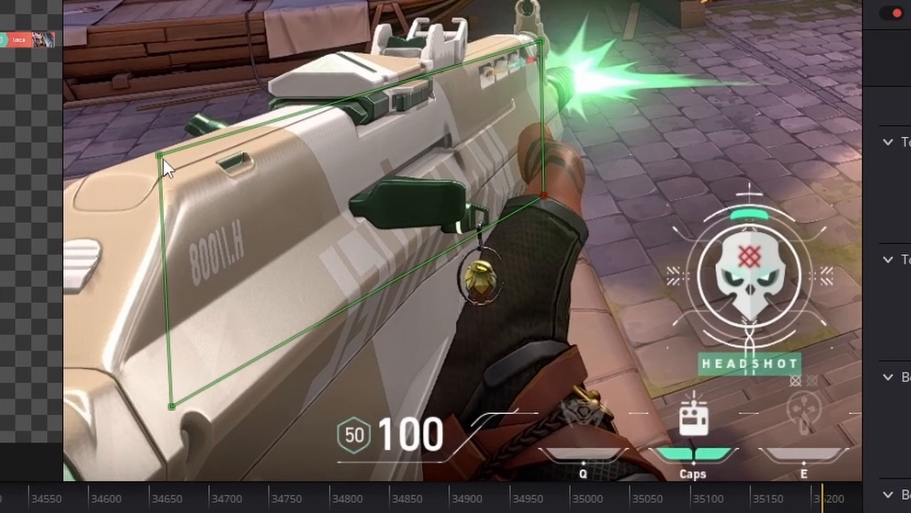
drag(163, 158, 179, 187)
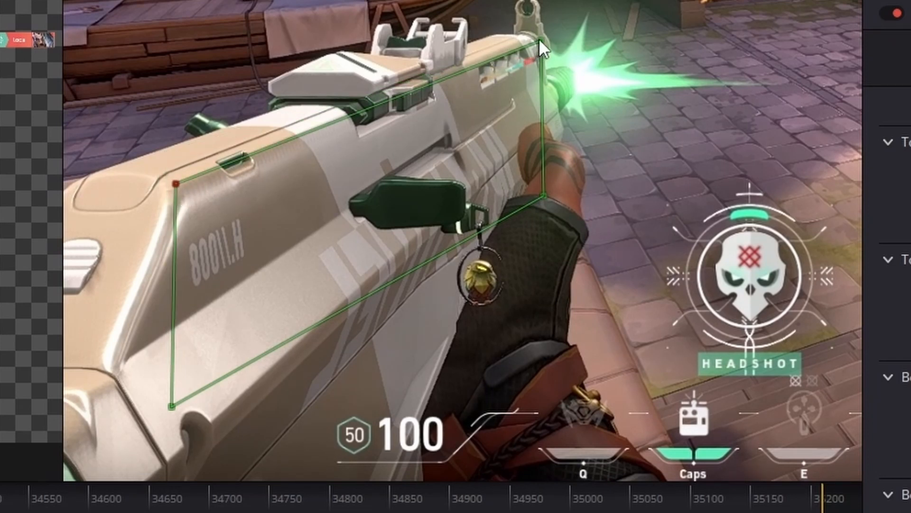
drag(541, 40, 529, 35)
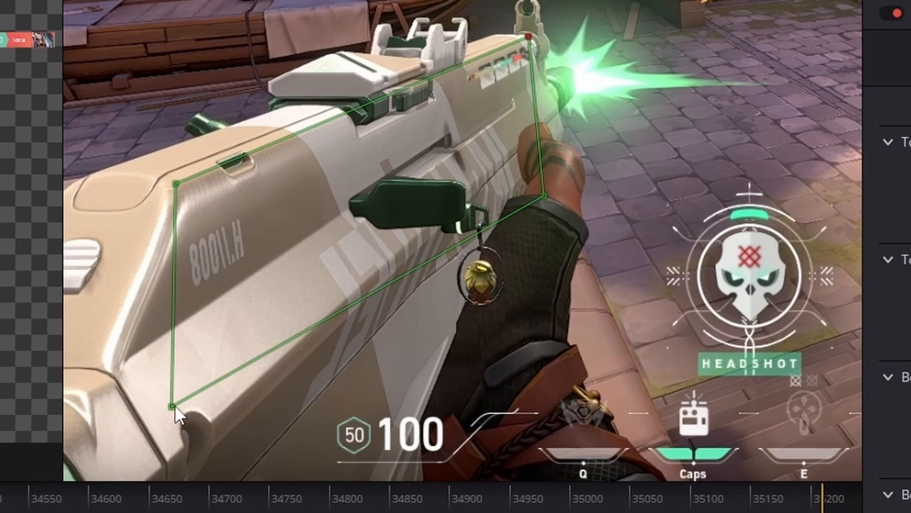
drag(175, 405, 209, 420)
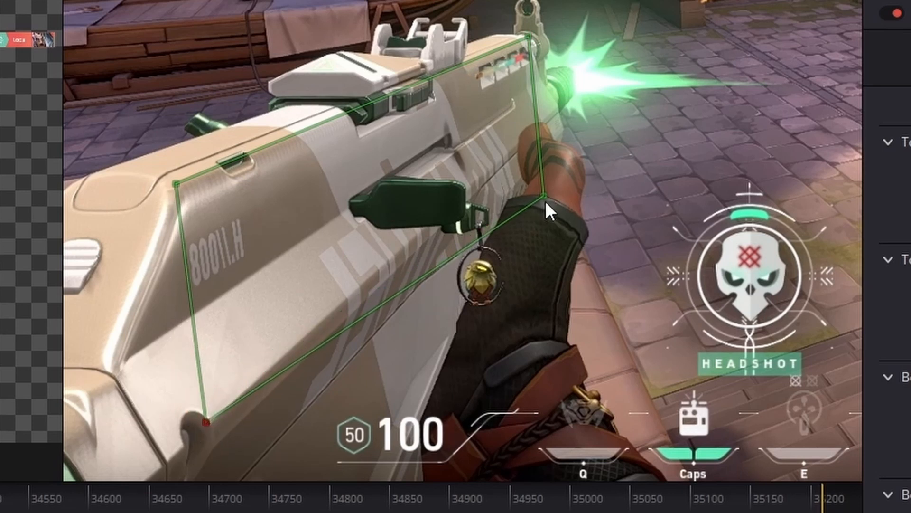
drag(545, 200, 540, 129)
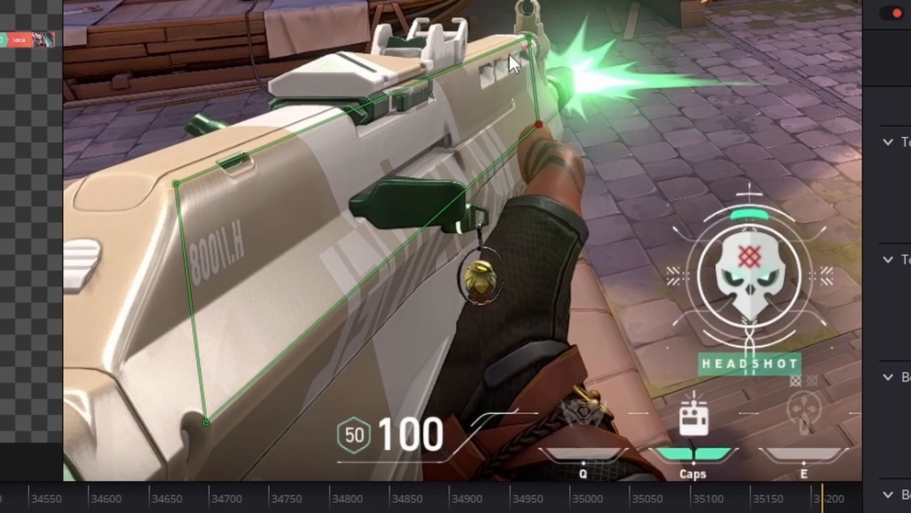
drag(536, 93, 484, 116)
scroll(496, 141, up, 8)
drag(506, 467, 531, 512)
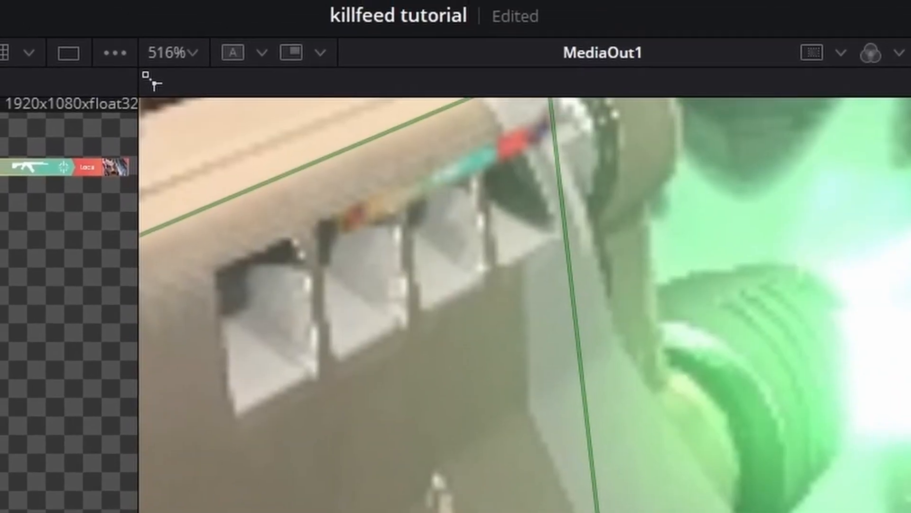
drag(369, 203, 449, 224)
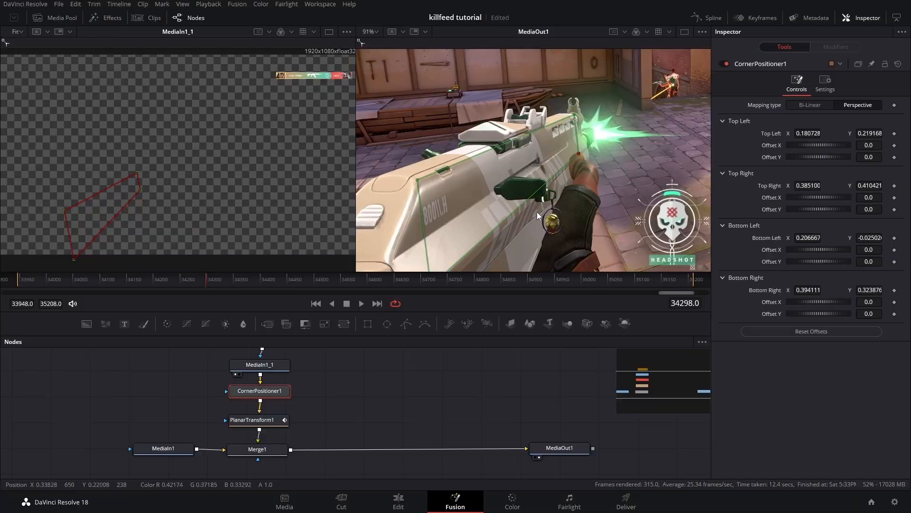
drag(535, 212, 537, 219)
Step: Rearrange the nodes and insert a Transform node between CornerPositioner1 and PlanarTransform1
drag(287, 398, 289, 420)
drag(303, 423, 222, 359)
drag(254, 415, 255, 392)
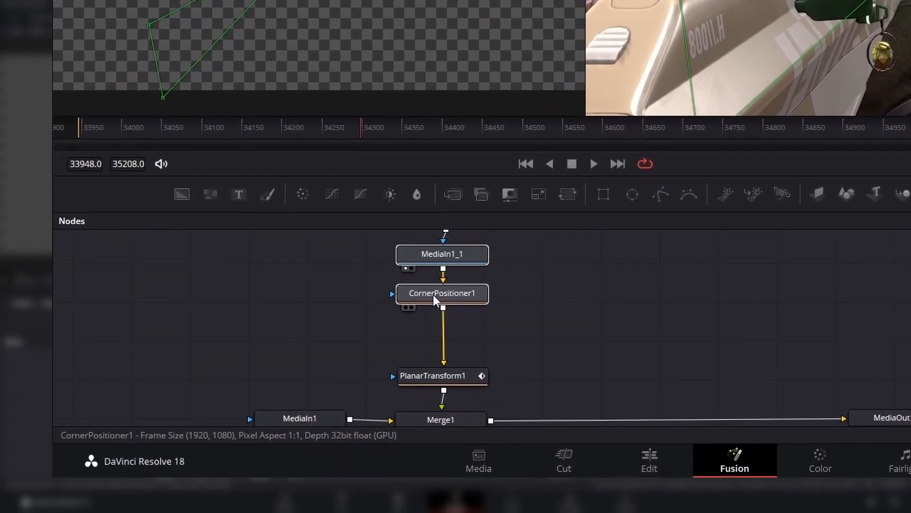
click(434, 295)
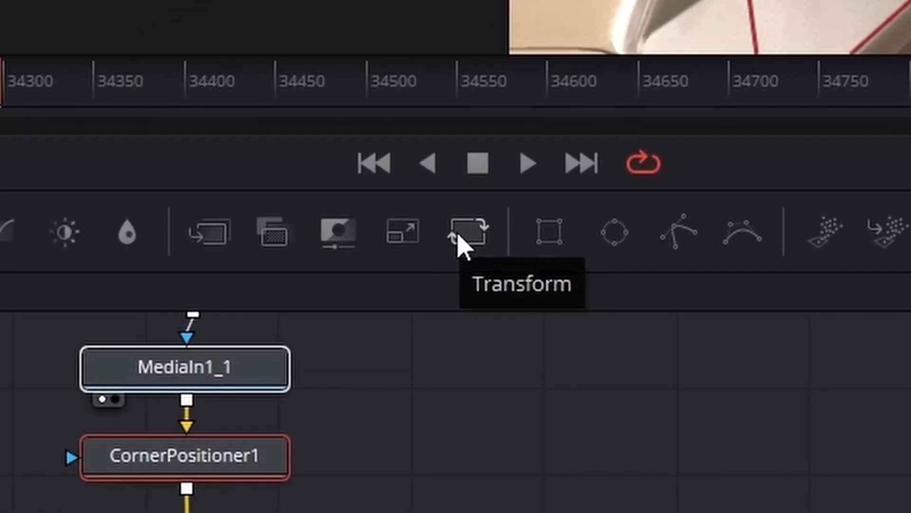
drag(460, 244, 200, 512)
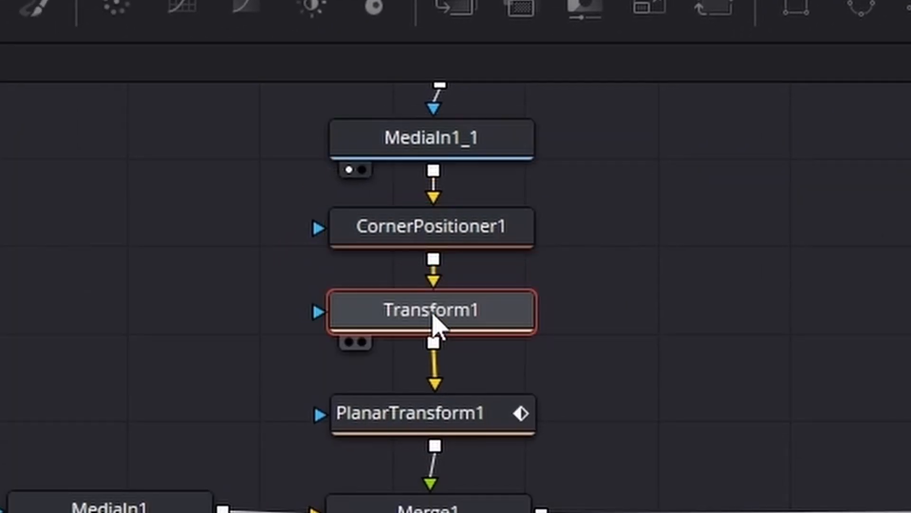
drag(433, 318, 427, 338)
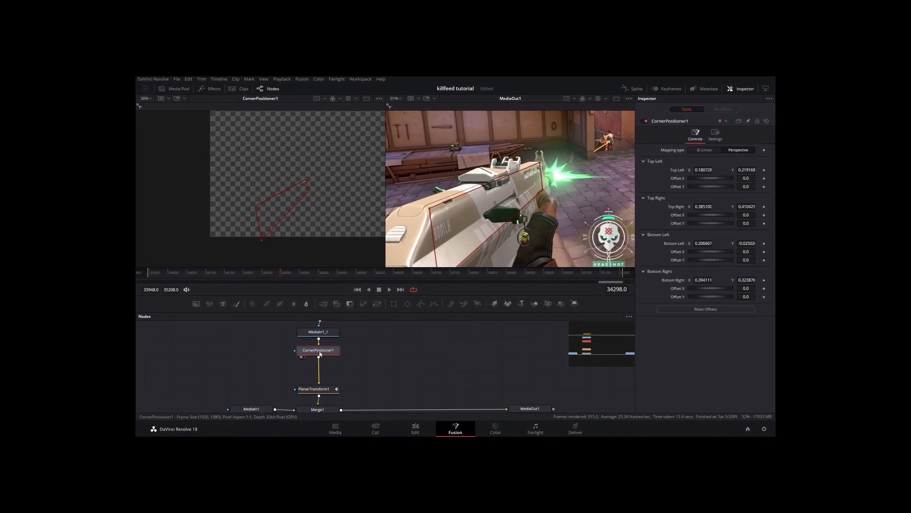
drag(319, 354, 318, 374)
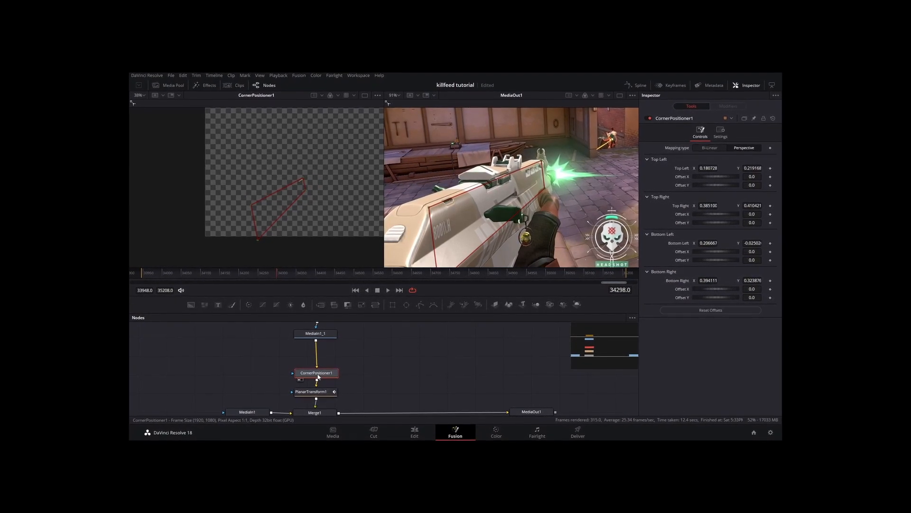
drag(375, 305, 312, 354)
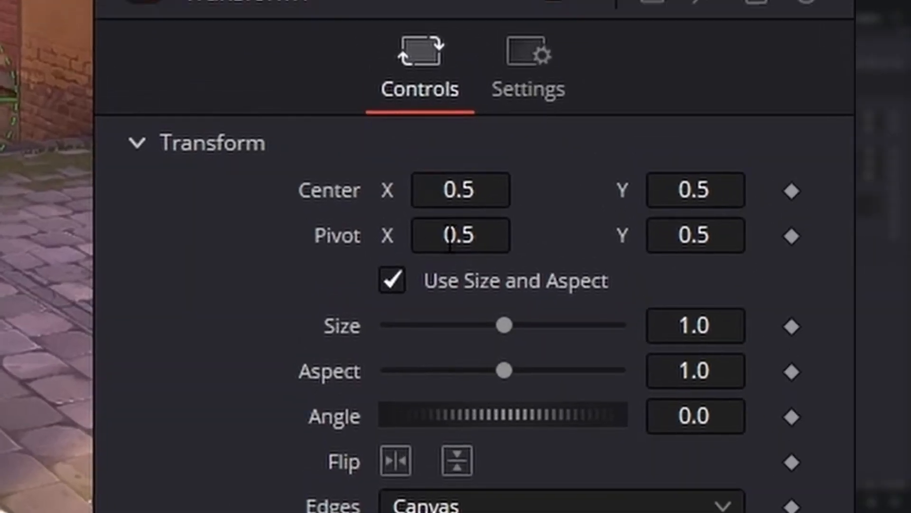
Step: Move Transform1's pivot onto the killfeed banner and set its size to 5.0
drag(809, 191, 834, 192)
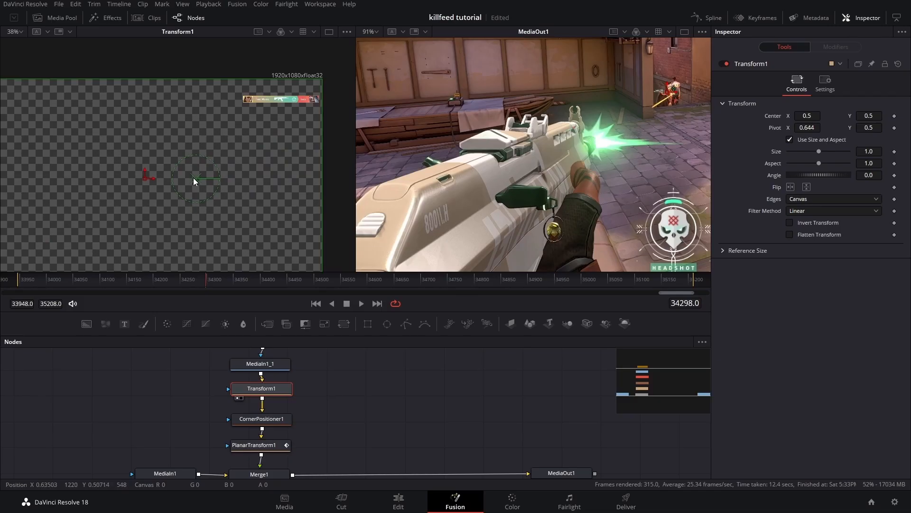
drag(194, 176, 491, 192)
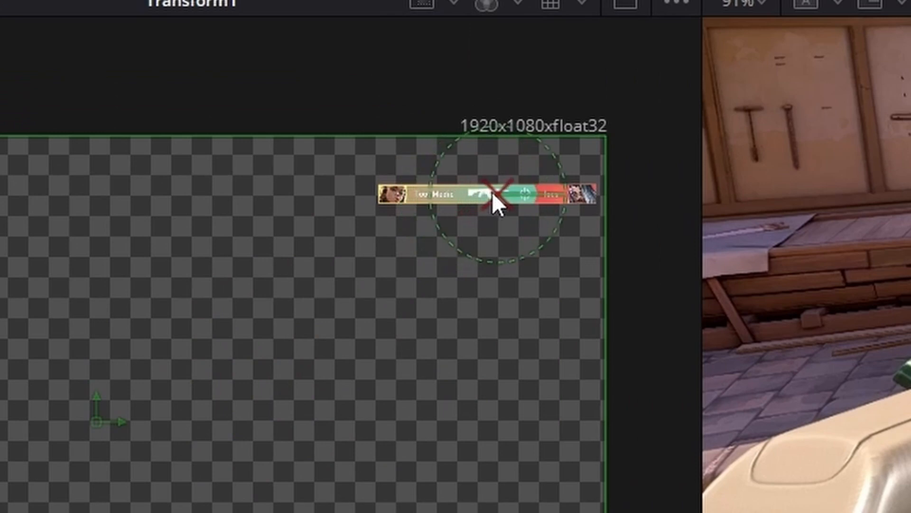
drag(819, 151, 828, 152)
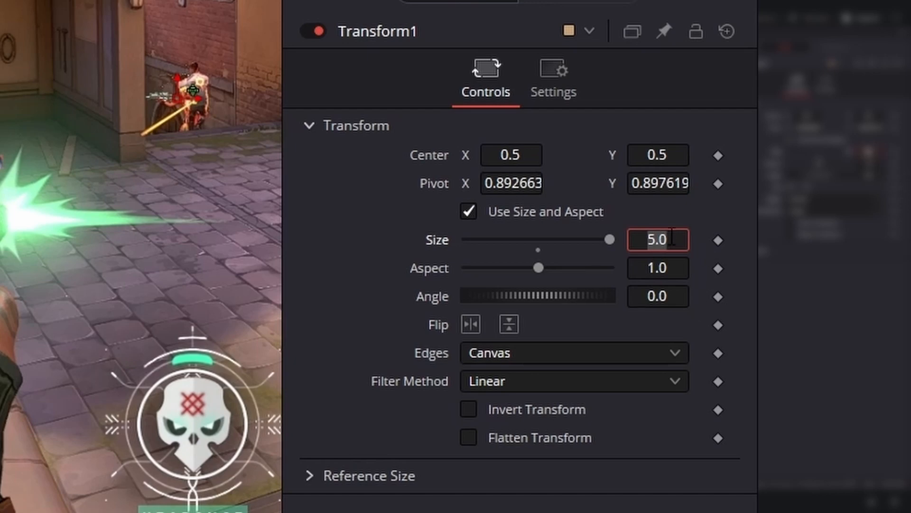
key(Return)
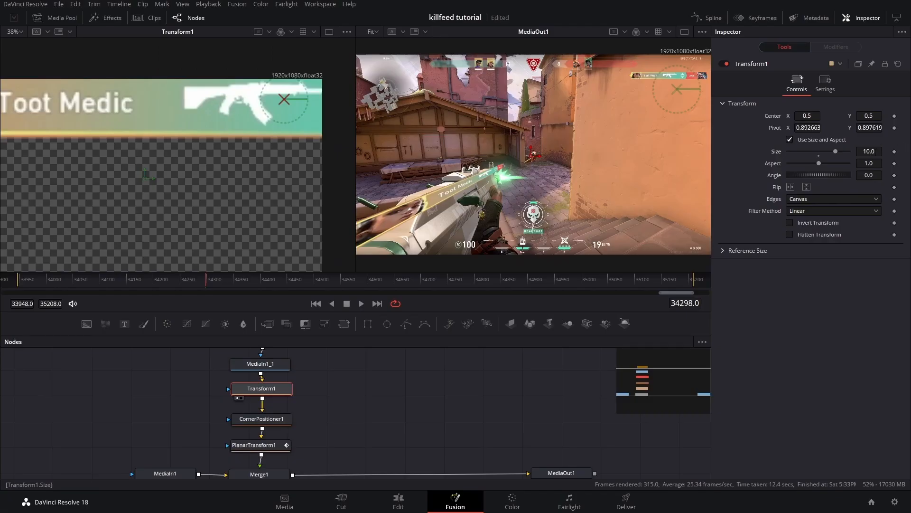
Step: Enlarge the banner to size 6.529 and shift Transform1's center to X 0.227, Y 0.684
drag(876, 152, 712, 151)
drag(791, 117, 703, 131)
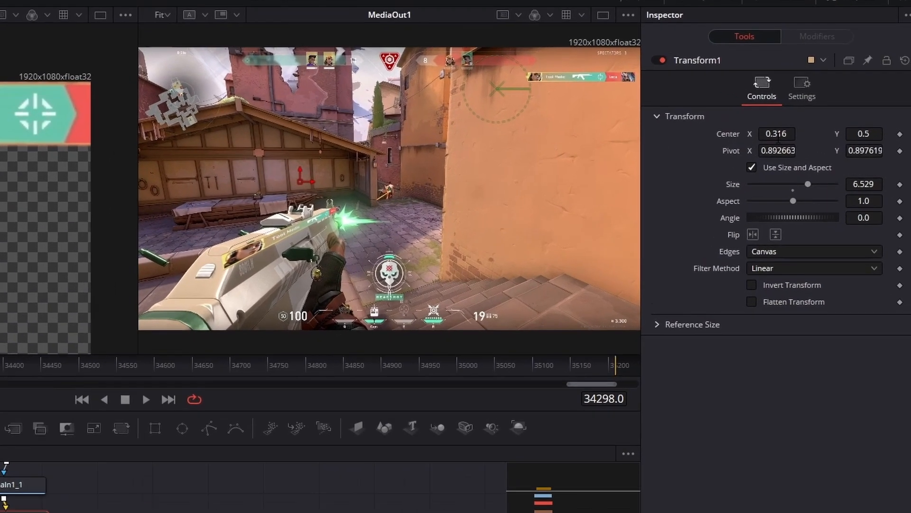
drag(803, 117, 720, 116)
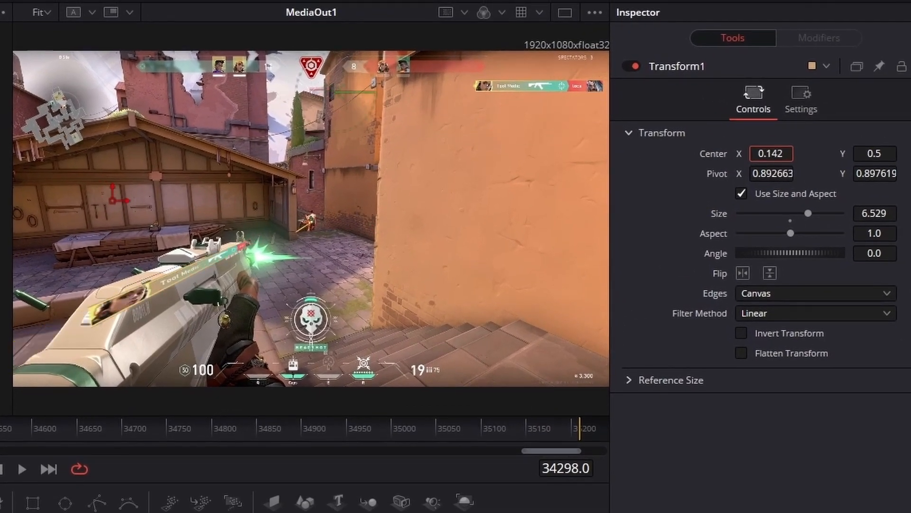
drag(771, 154, 814, 164)
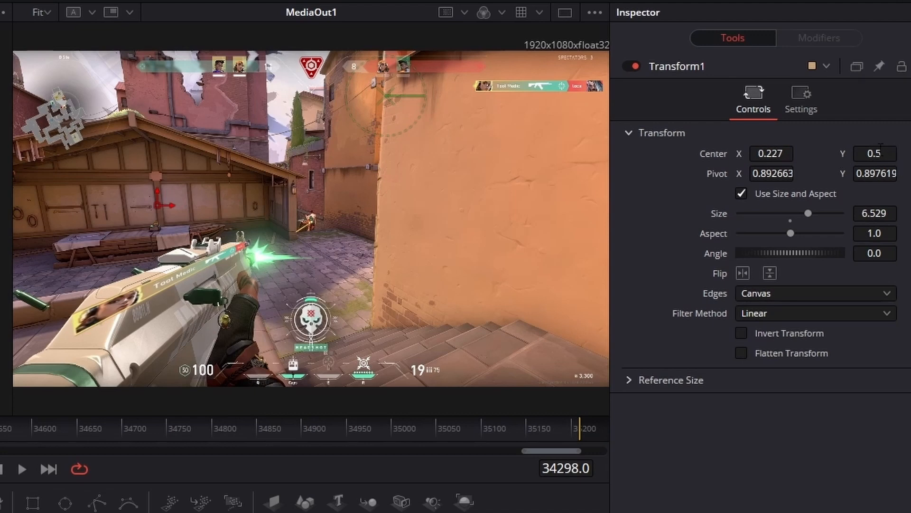
drag(880, 147, 817, 151)
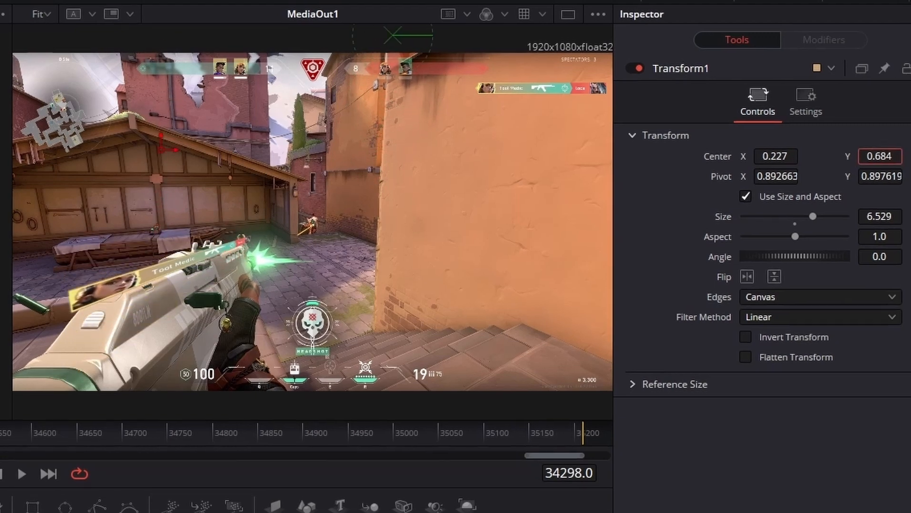
Step: Drag the banner's center in the viewer to bring it over the rifle's side panel
drag(163, 141, 169, 244)
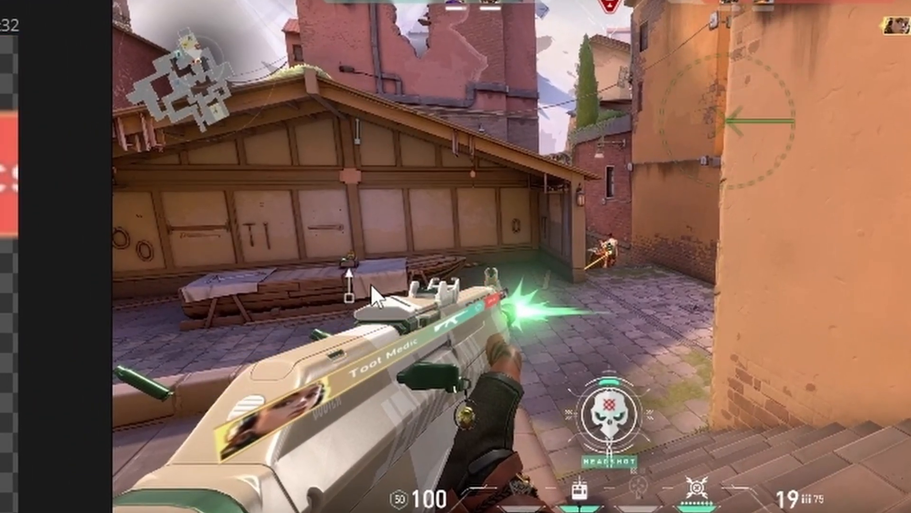
drag(371, 283, 369, 258)
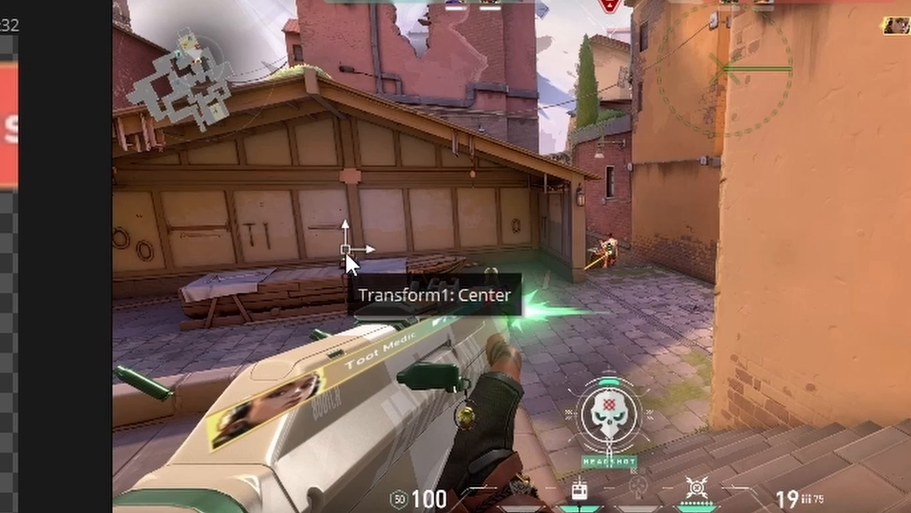
drag(345, 250, 371, 172)
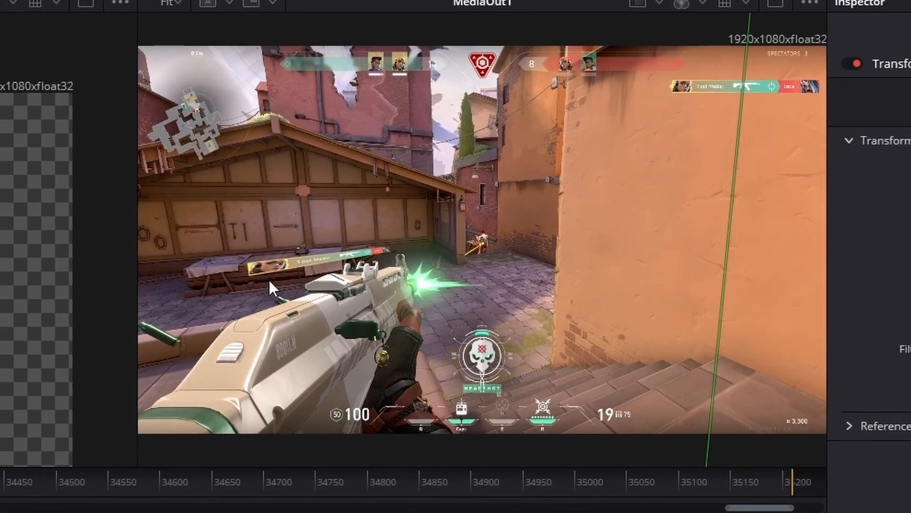
drag(312, 245, 204, 257)
scroll(279, 298, up, 3)
drag(712, 38, 539, 255)
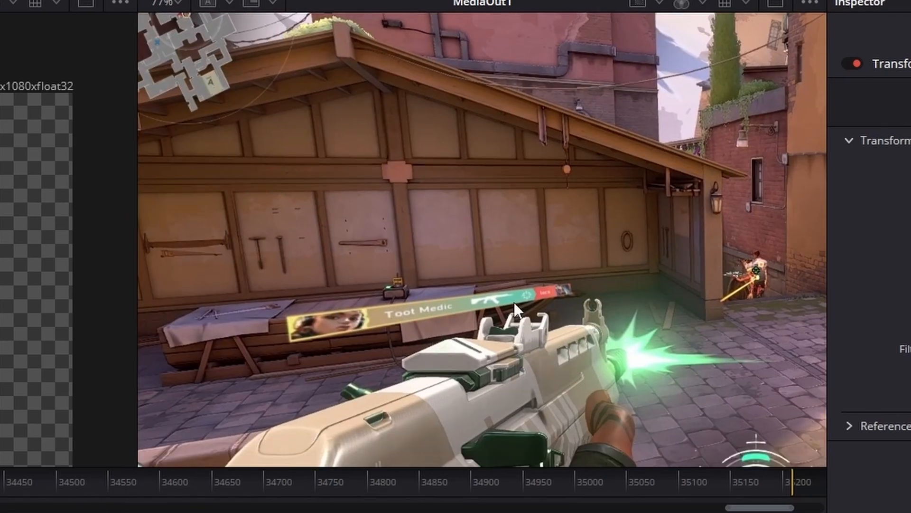
drag(388, 274, 309, 285)
drag(676, 184, 178, 370)
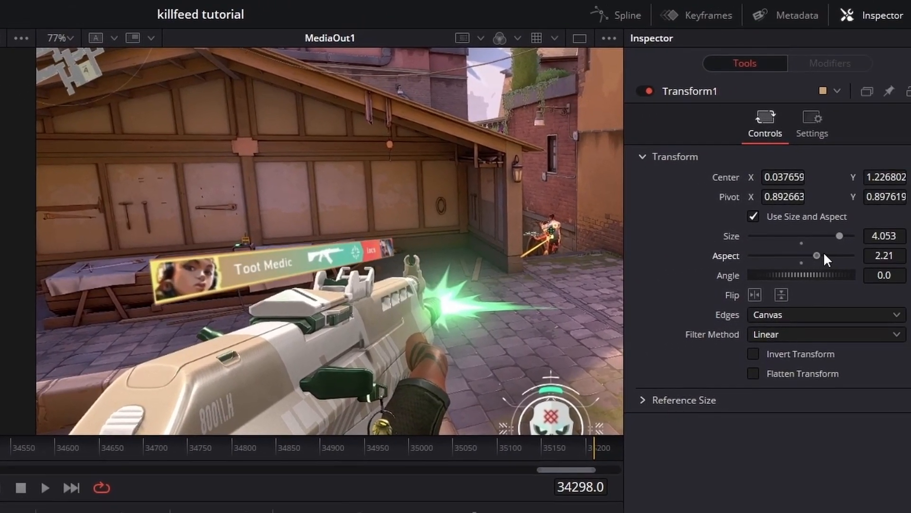
Step: Fine-tune Transform1 to aspect 2.59, size 3.6, and center X -0.00134, Y 1.366802 to fit the rifle panel
drag(824, 251, 798, 251)
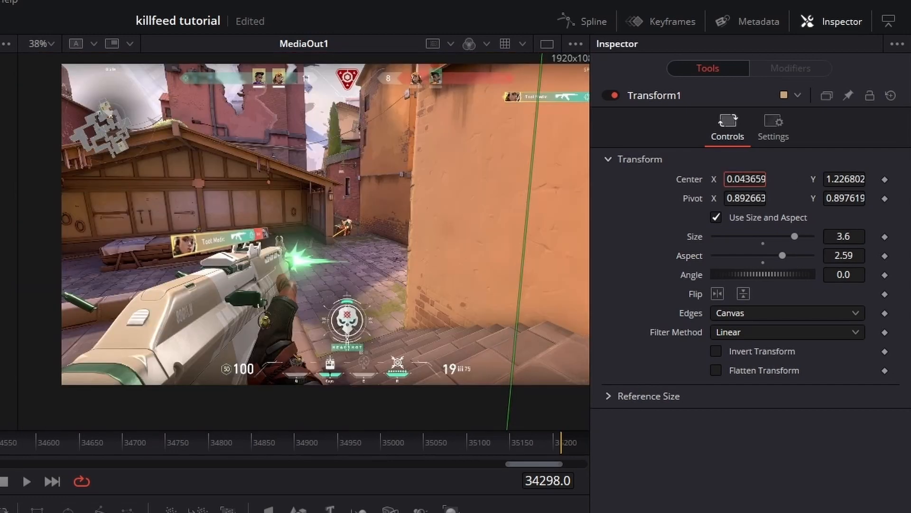
drag(745, 179, 717, 180)
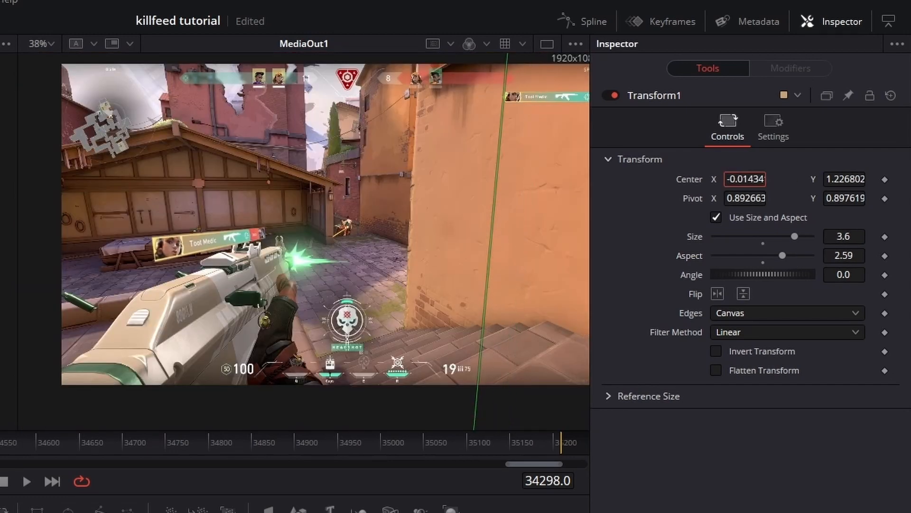
drag(845, 180, 902, 180)
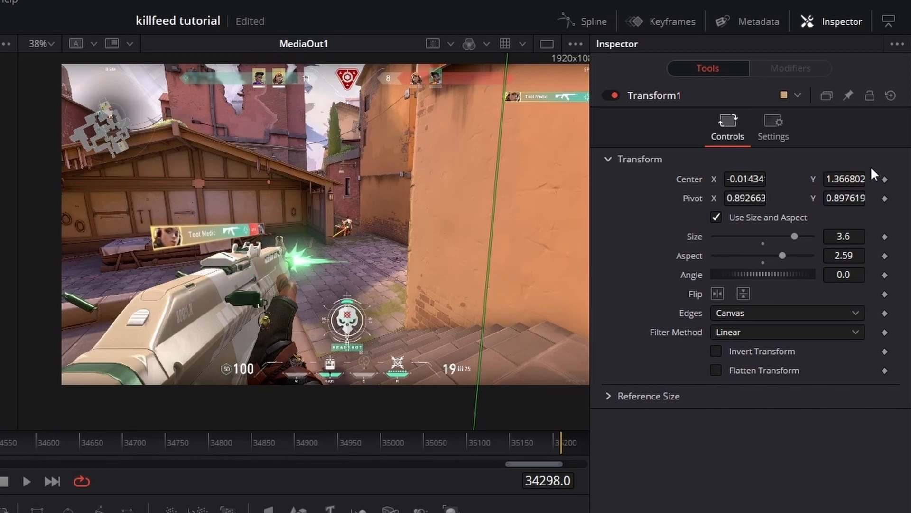
drag(745, 179, 752, 179)
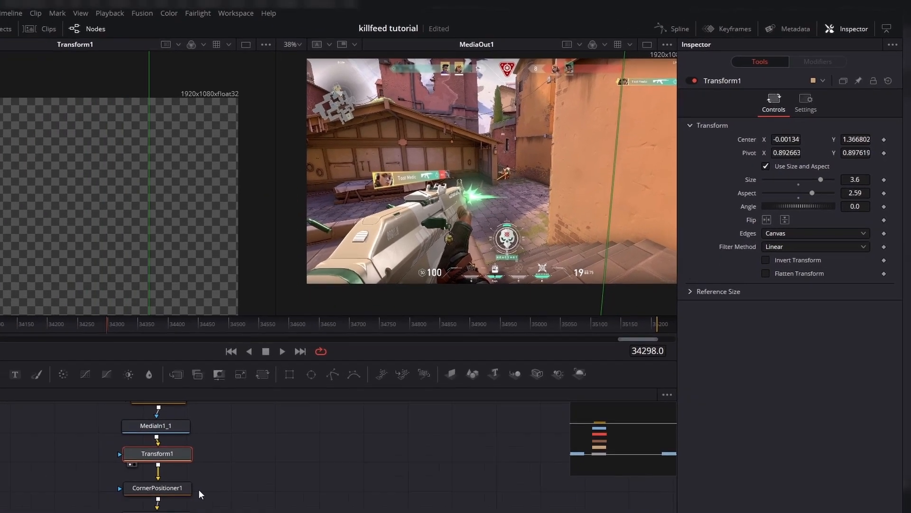
Step: Insert a Soft Glow tool after MediaIn1_1 by searching for "so" in Select Tool
scroll(294, 409, up, 1)
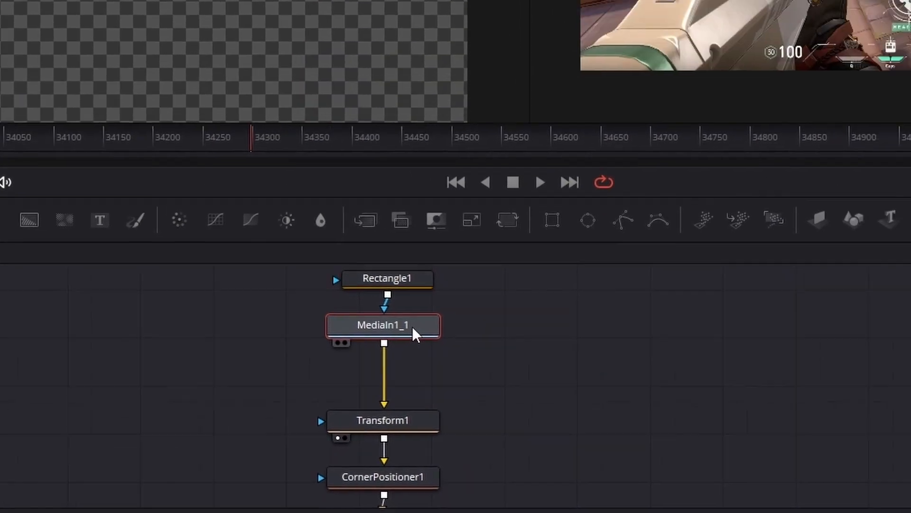
key(shift+space)
text(corner)
text(so)
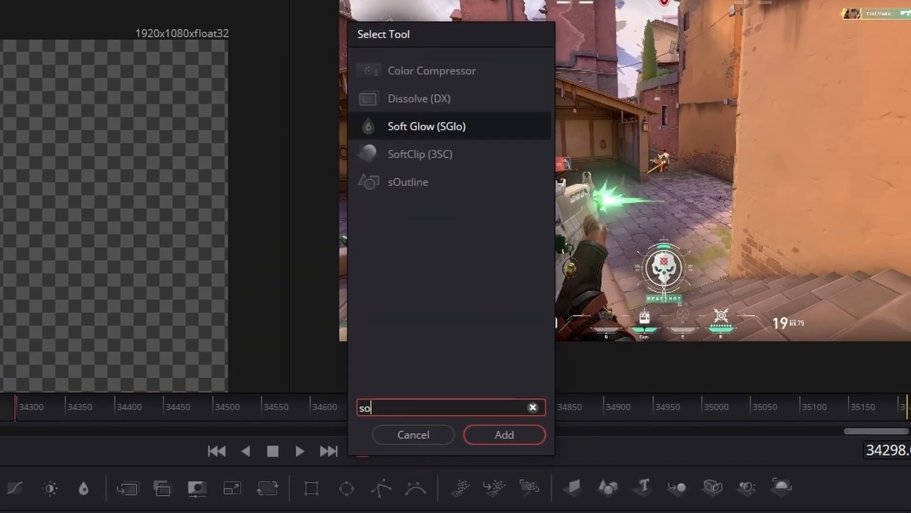
key(Return)
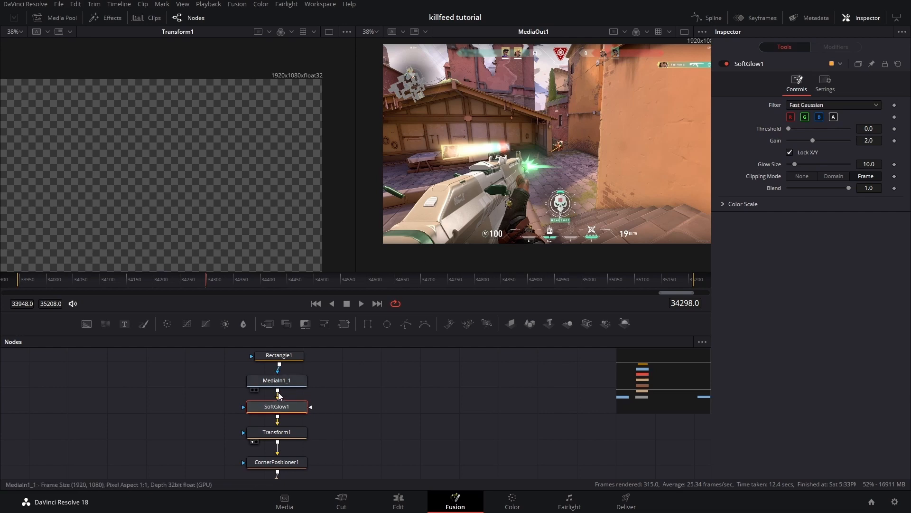
Step: Connect MediaIn1_1 to SoftGlow1's mask input and enable Apply Mask Inverted in its settings
drag(278, 391, 191, 383)
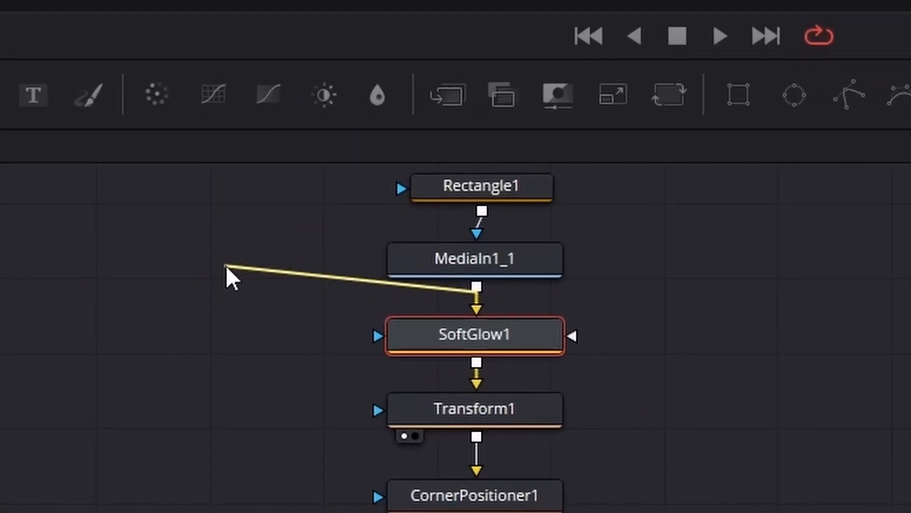
drag(227, 269, 382, 337)
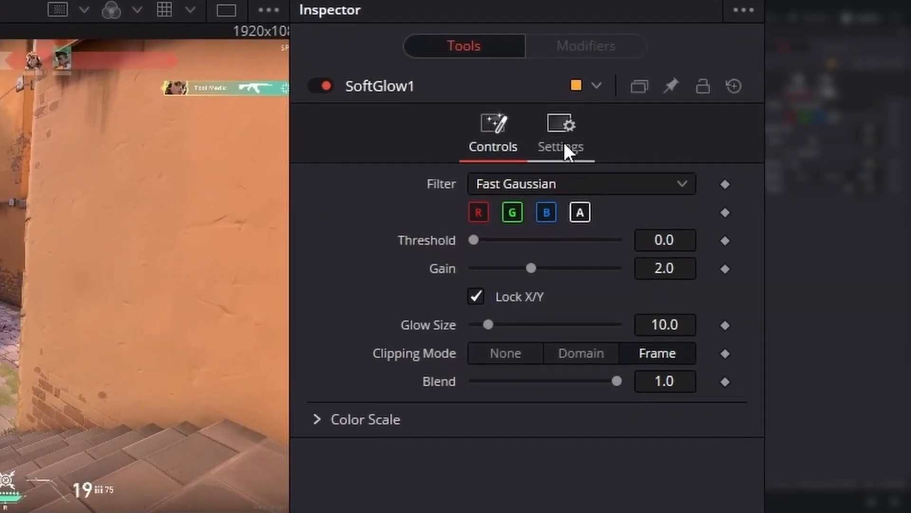
click(648, 155)
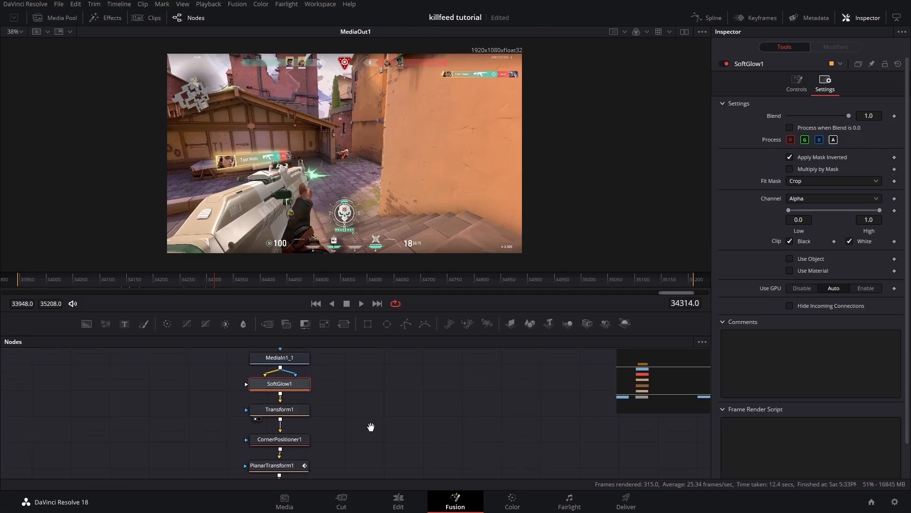
drag(370, 426, 372, 407)
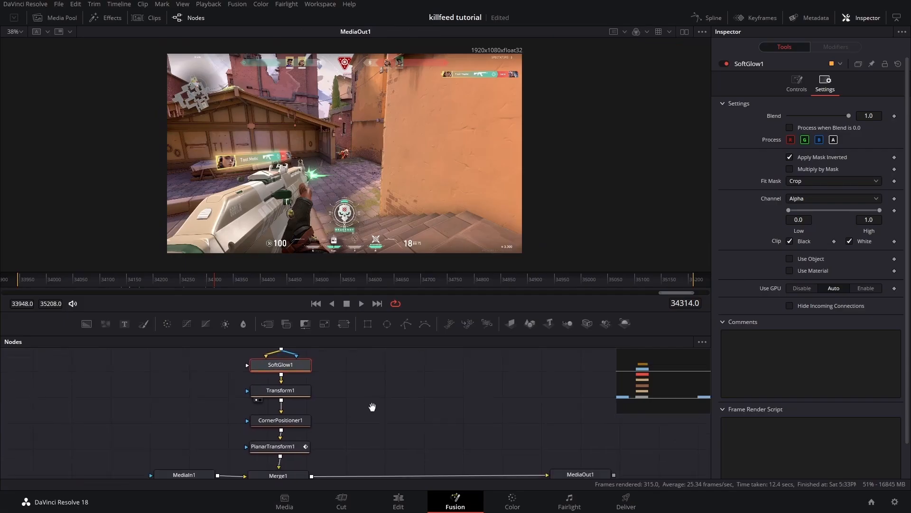
Step: Review the node chain by selecting each node from Rectangle1 down to Merge1
scroll(374, 405, down, 2)
click(355, 414)
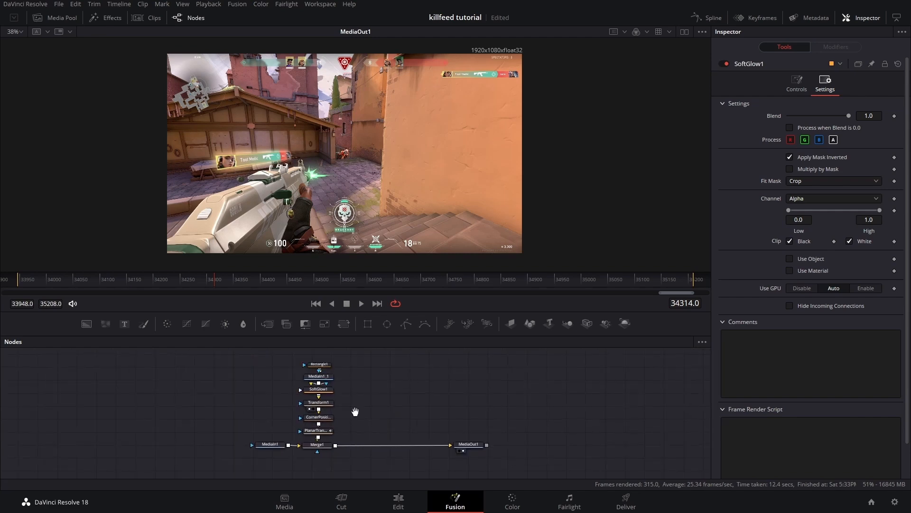
scroll(355, 414, up, 1)
drag(347, 424, 361, 433)
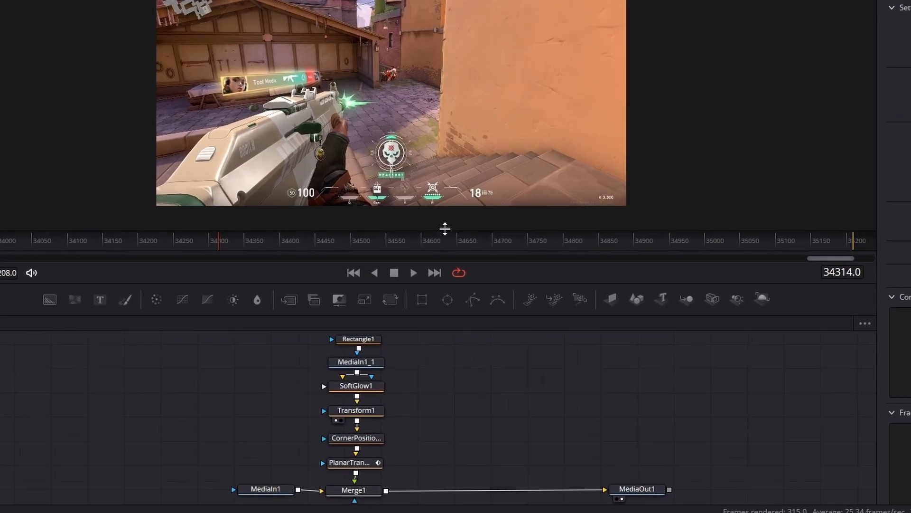
drag(386, 271, 396, 193)
drag(579, 53, 579, 45)
drag(502, 245, 506, 308)
scroll(505, 270, up, 2)
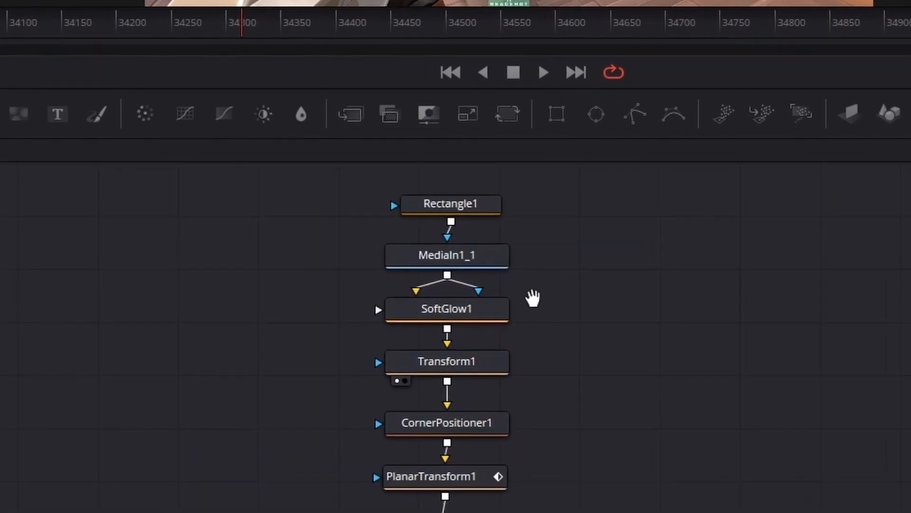
click(473, 204)
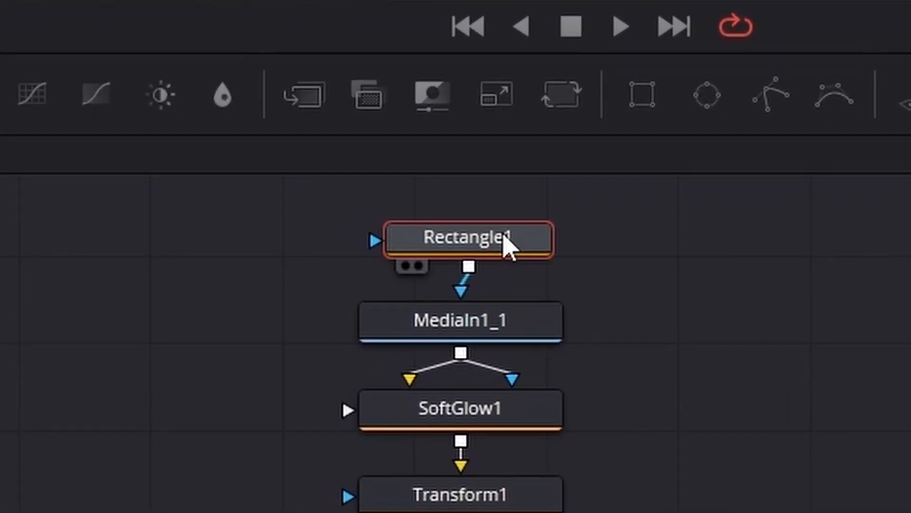
click(513, 326)
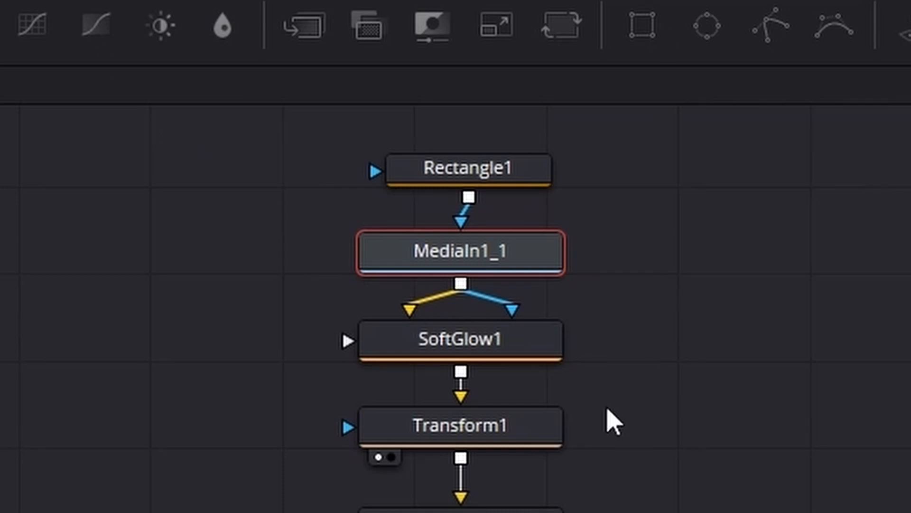
click(521, 352)
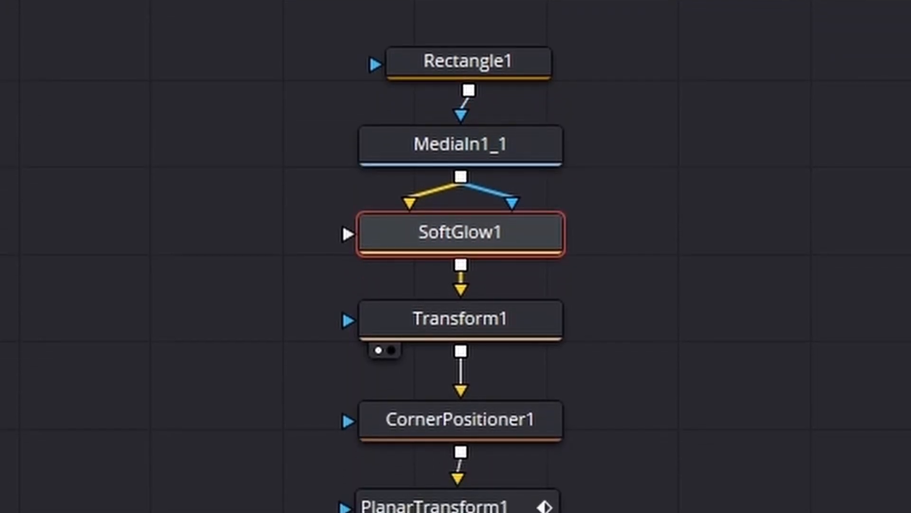
click(488, 316)
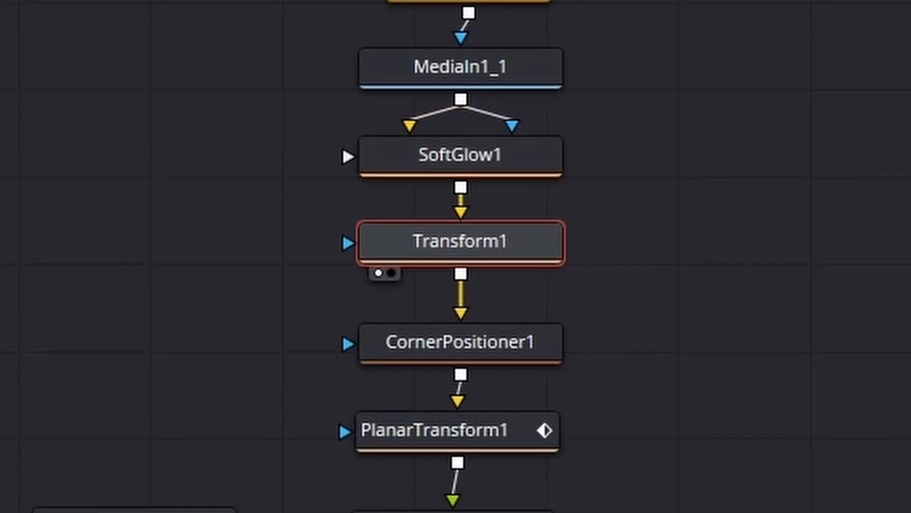
click(499, 345)
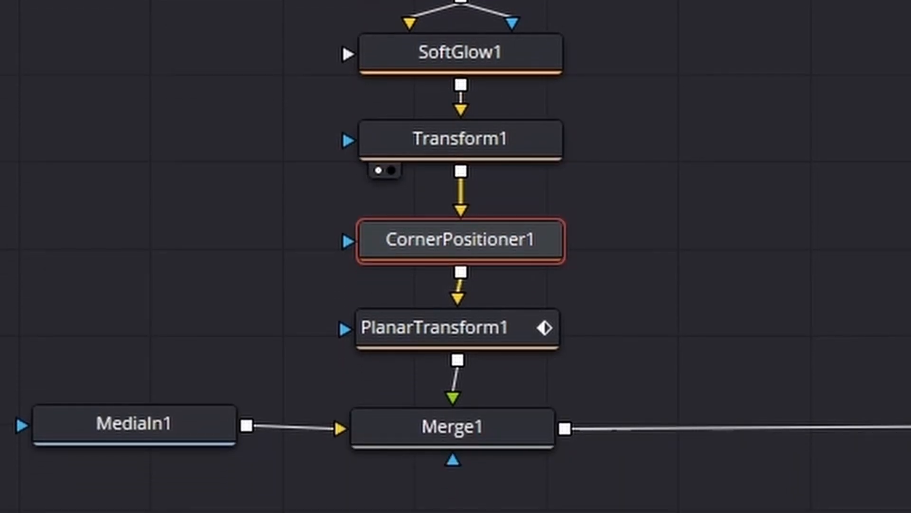
click(353, 319)
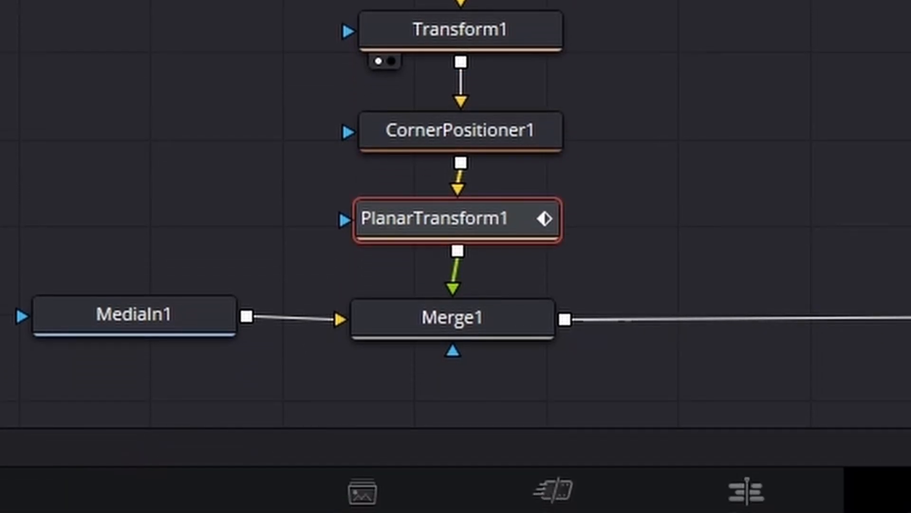
click(510, 327)
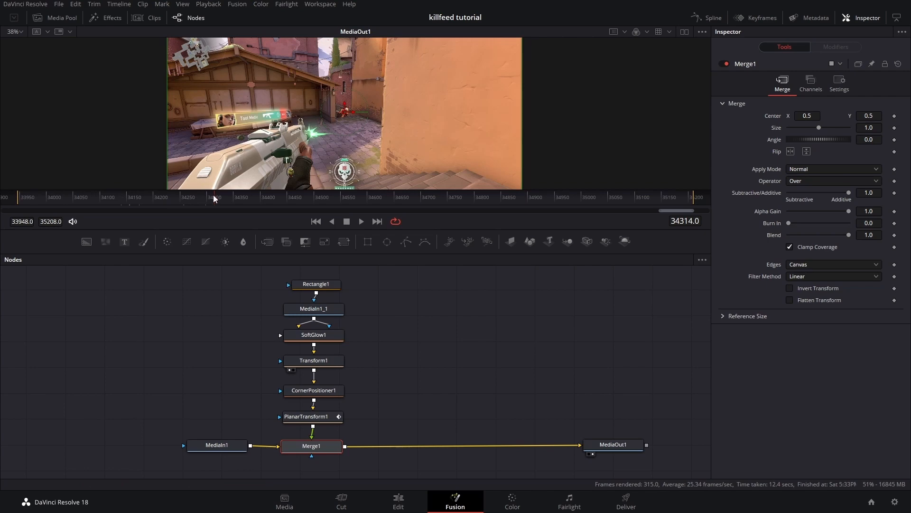
Step: Scrub the timeline to preview the glowing banner tracked on the rifle
drag(214, 198, 118, 203)
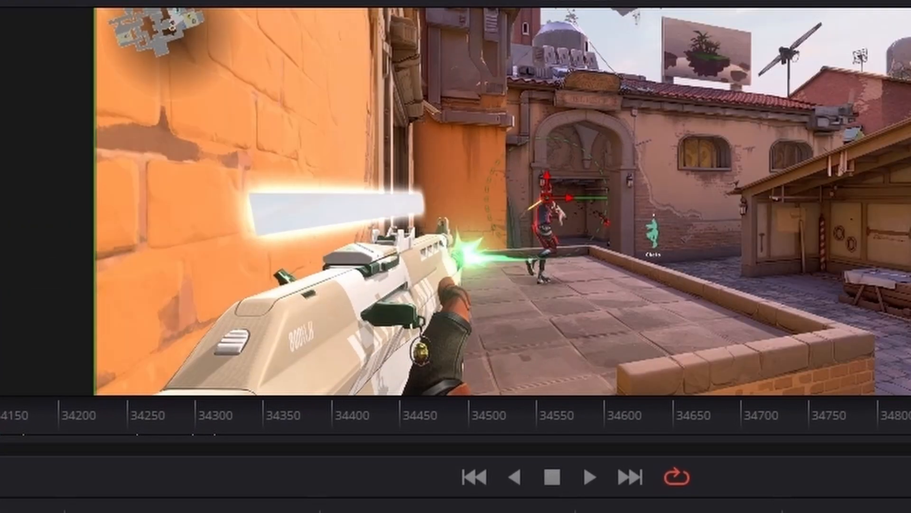
drag(0, 431, 0, 431)
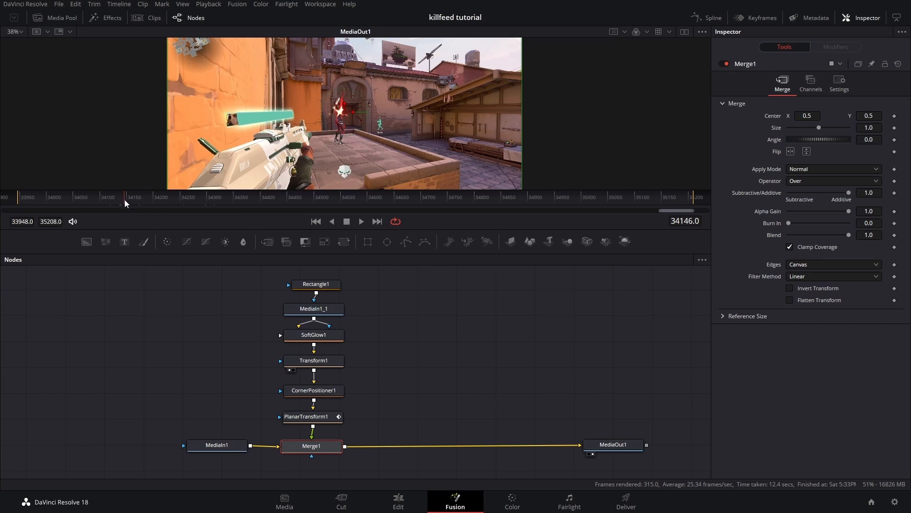
drag(125, 204, 127, 201)
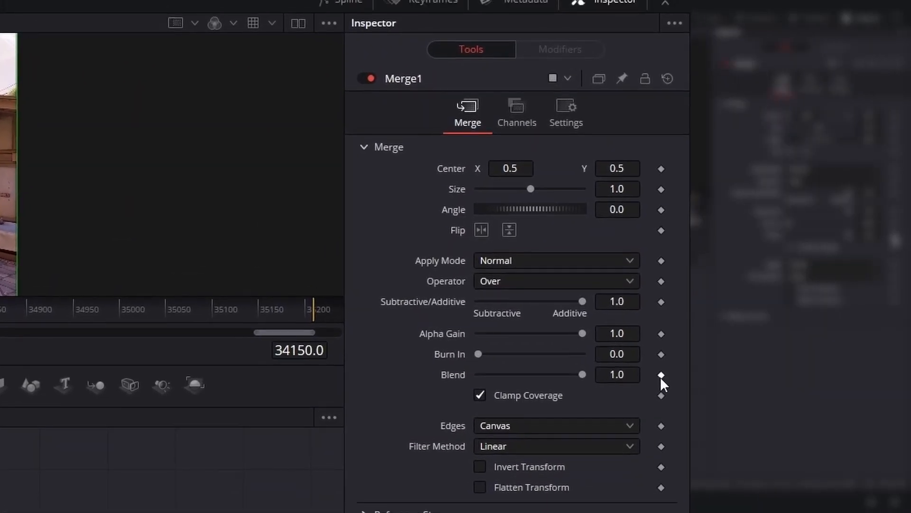
Step: Keyframe Merge1's Blend so the banner fades in from 0.0 at frame 34142 to 1.0 at frame 34150
click(661, 375)
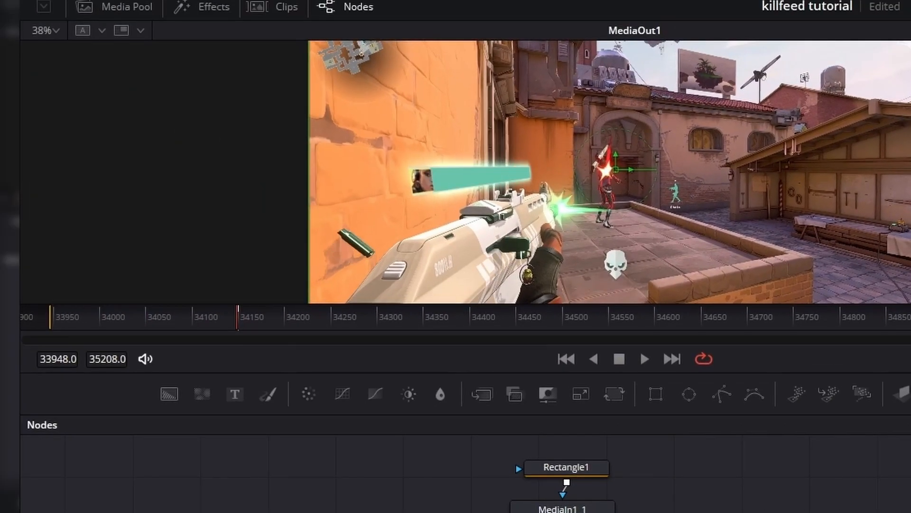
key(Left)
key(Left)
key(Left)
key(Left)
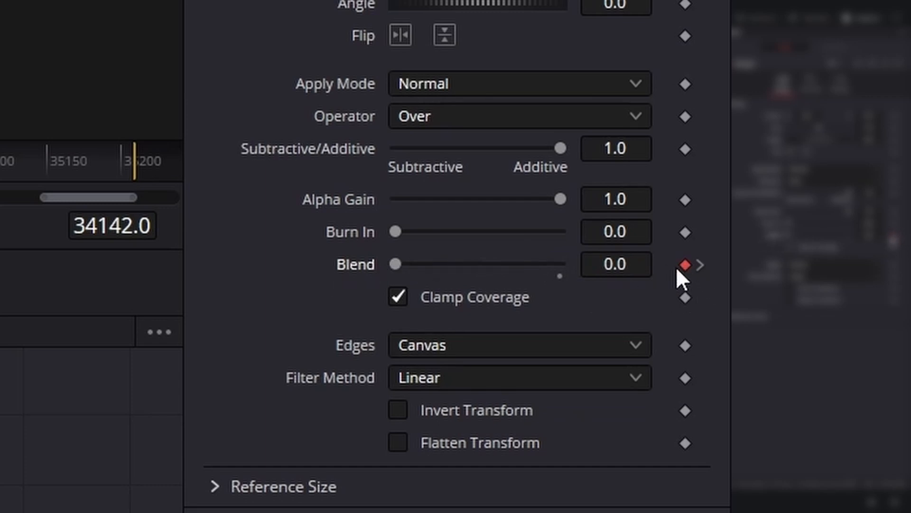
click(700, 272)
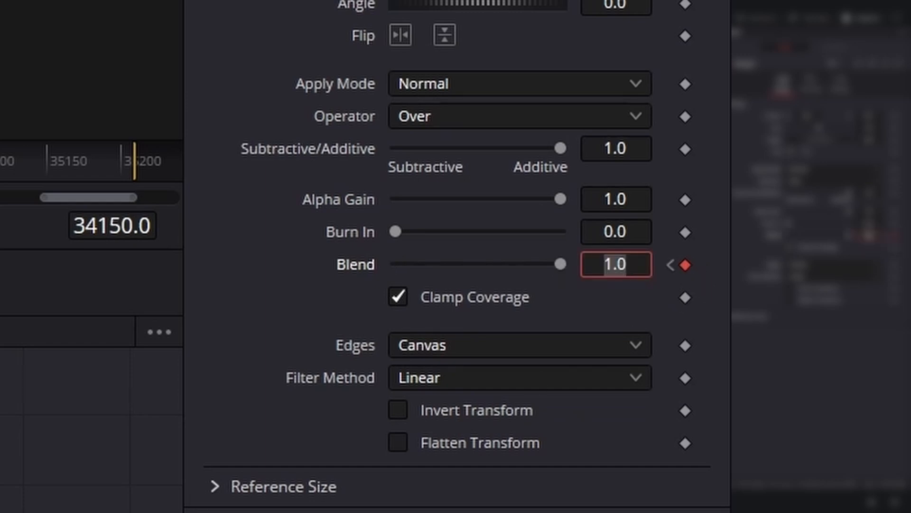
drag(126, 202, 146, 206)
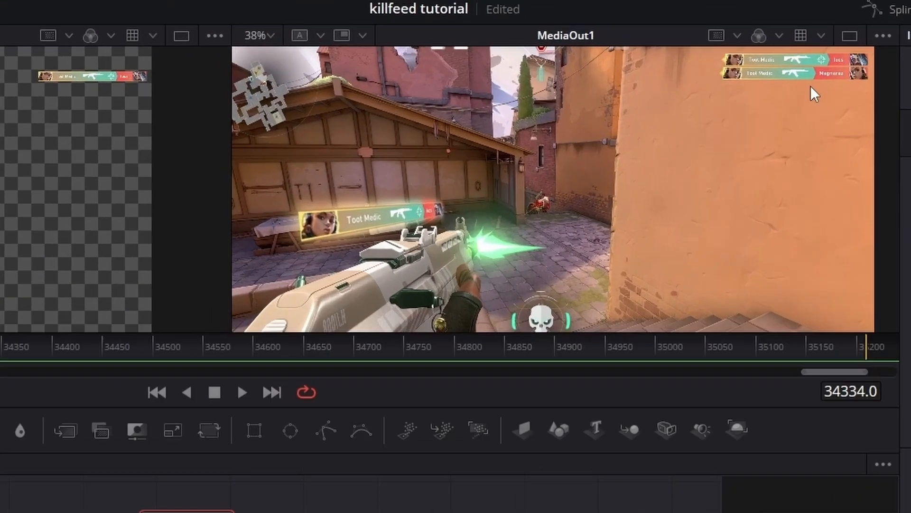
Step: Add a second Rectangle mask node and connect it to Rectangle1's mask input
drag(663, 59, 563, 86)
scroll(570, 88, up, 4)
scroll(725, 207, up, 2)
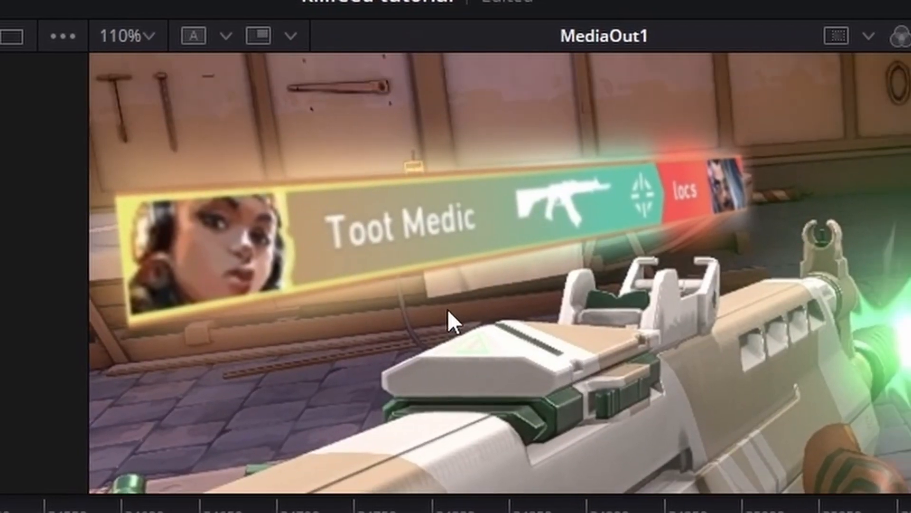
scroll(498, 297, down, 3)
scroll(505, 299, down, 3)
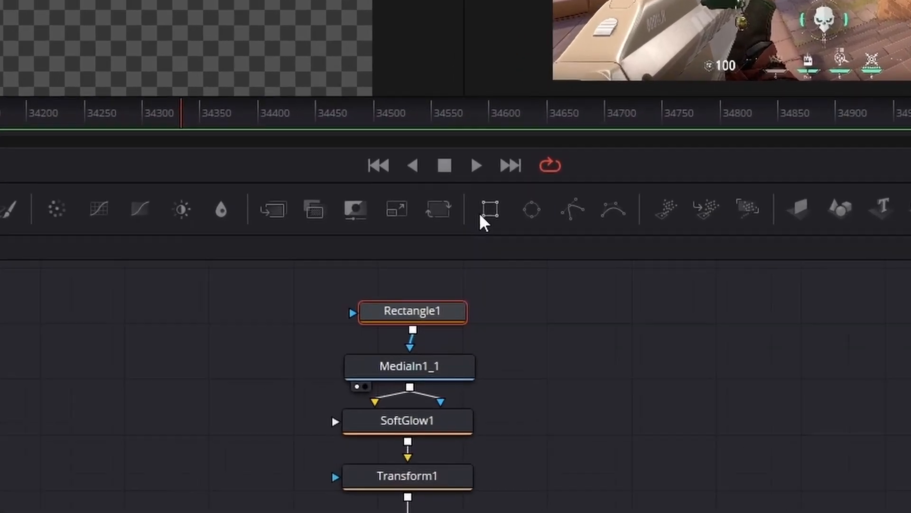
drag(368, 242, 259, 295)
drag(260, 346, 284, 335)
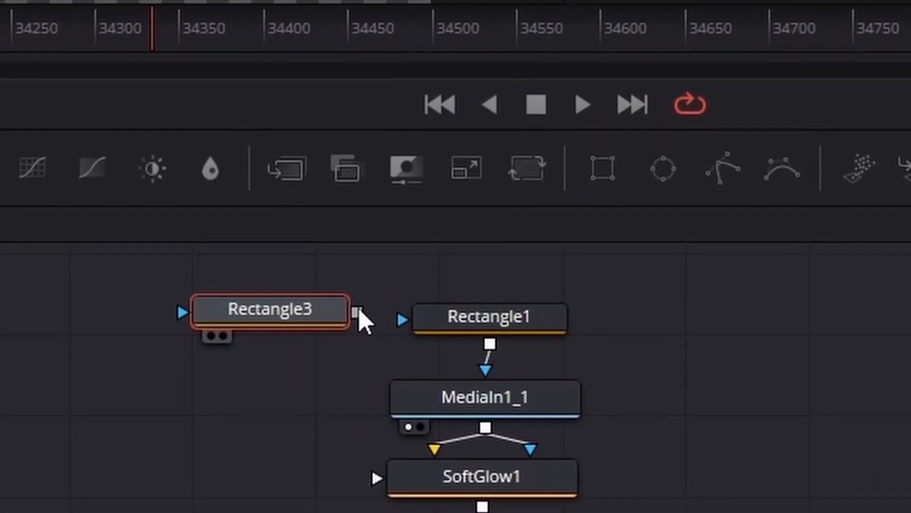
drag(359, 308, 404, 305)
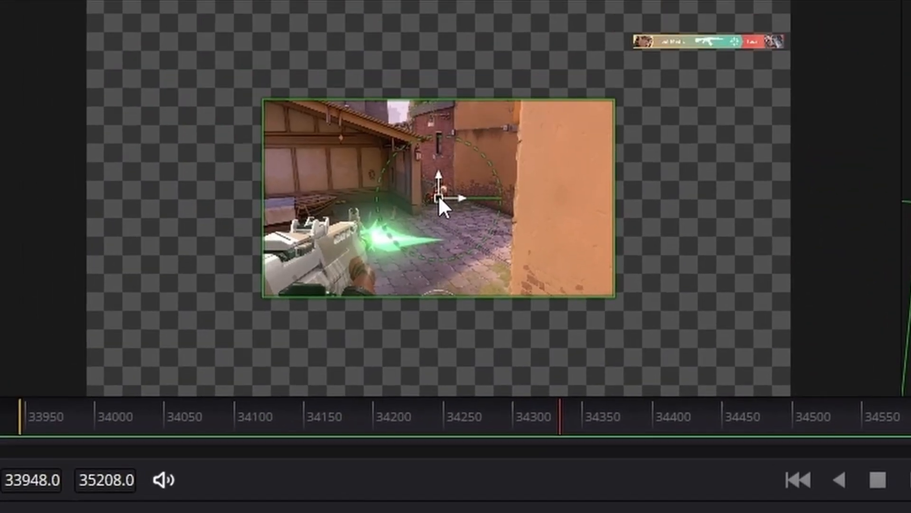
Step: Move the new rectangle over the lower killfeed banner in the MediaIn1_1 viewer
drag(438, 198, 653, 141)
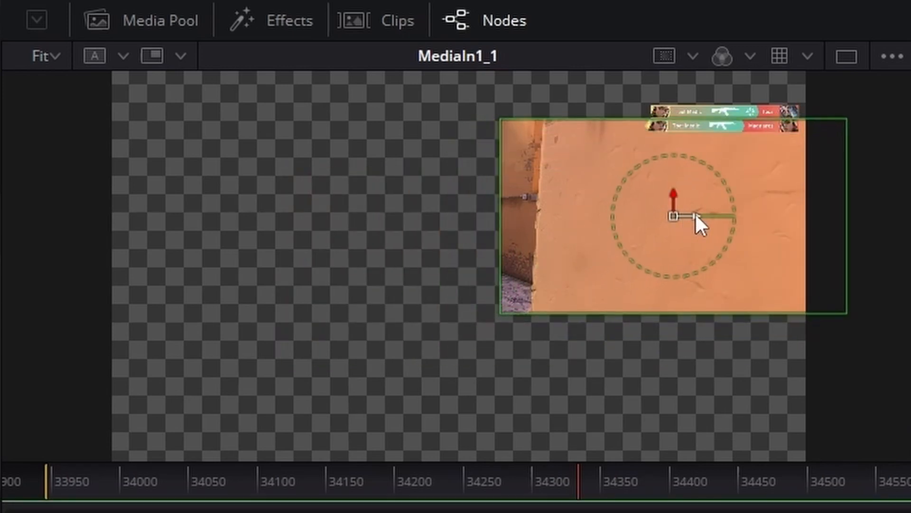
drag(706, 213, 507, 208)
click(540, 197)
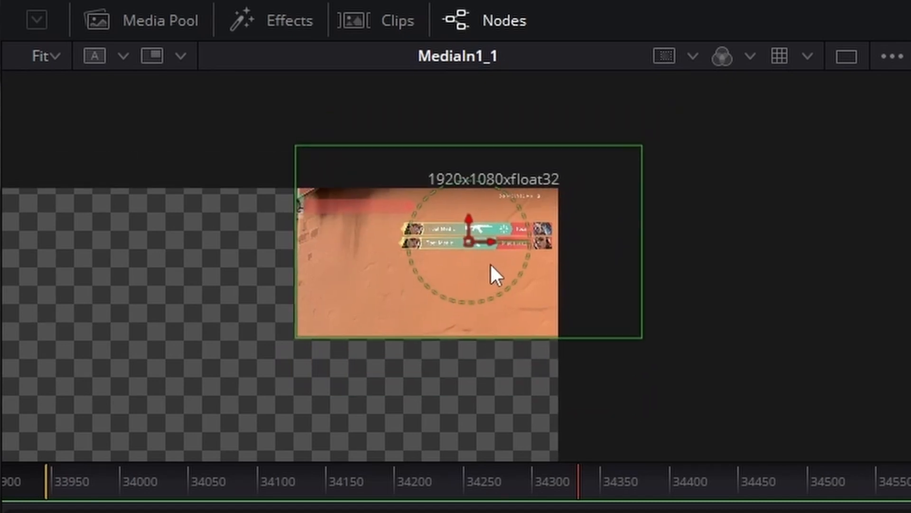
scroll(494, 270, up, 4)
scroll(535, 197, down, 4)
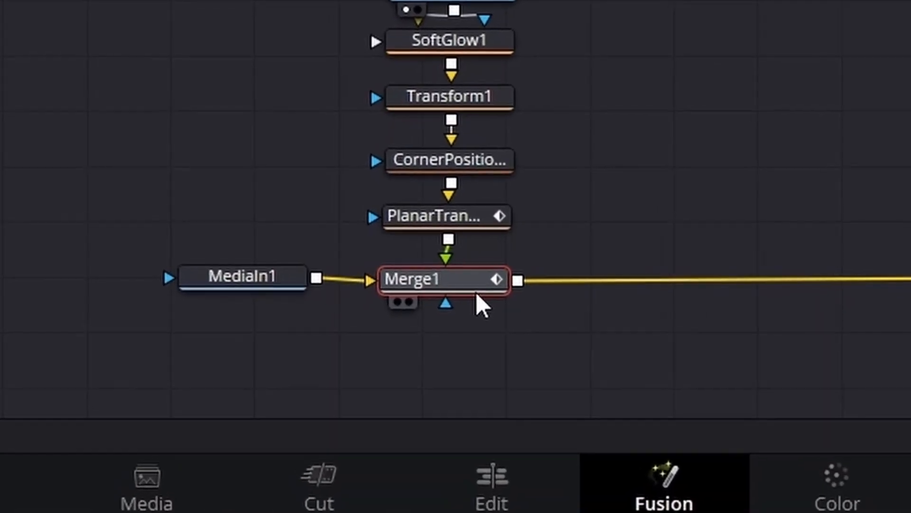
Step: Select Rectangle2 and set a keyframe on its Level at 1.0 at frame 34325
click(393, 435)
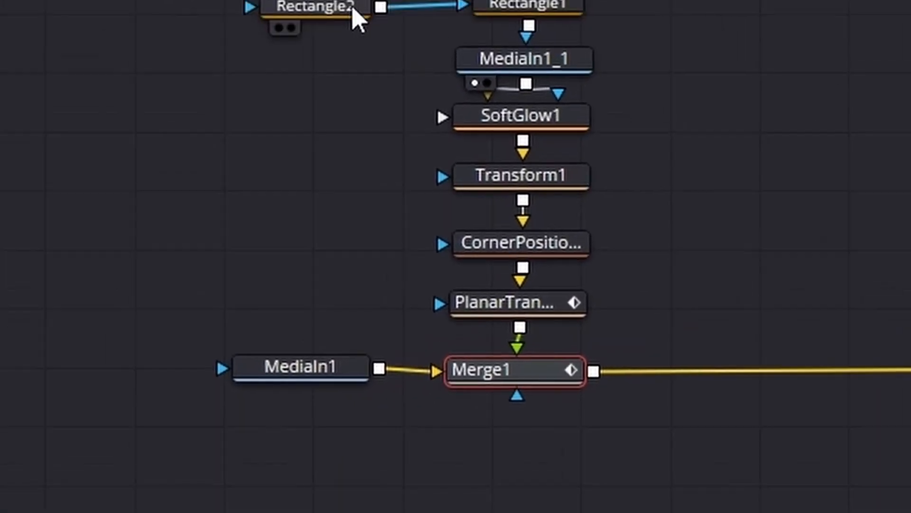
click(530, 255)
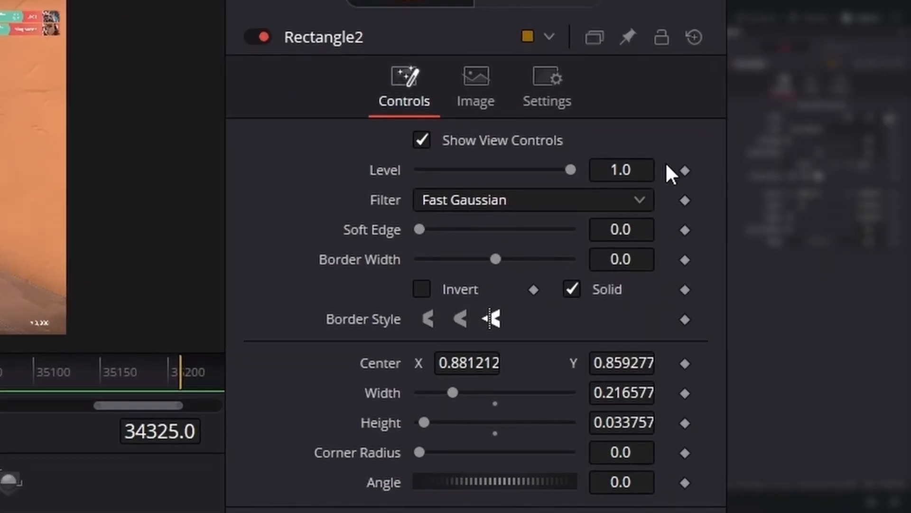
drag(570, 170, 514, 169)
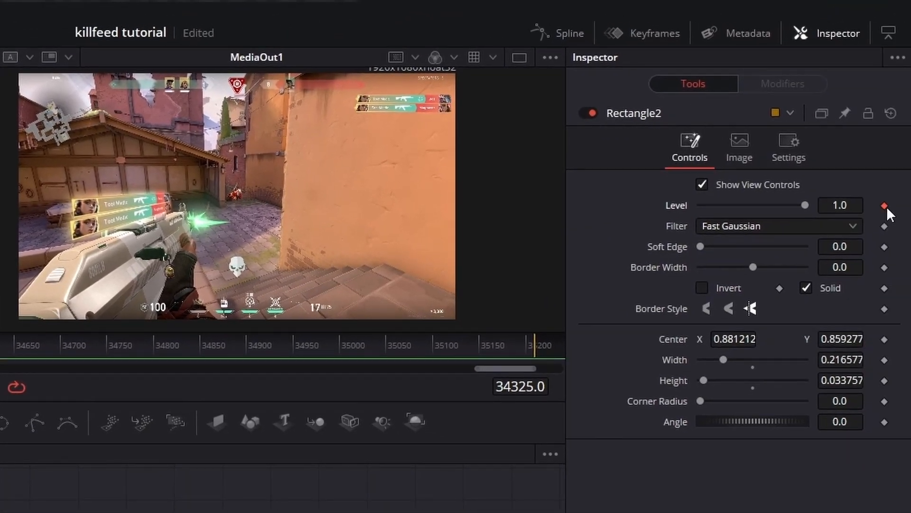
Step: Set Rectangle2's Level to 0.0 at frame 34314 and step through the neighbouring frames
key(Left)
key(Left)
key(Left)
key(Left)
key(Left)
key(Left)
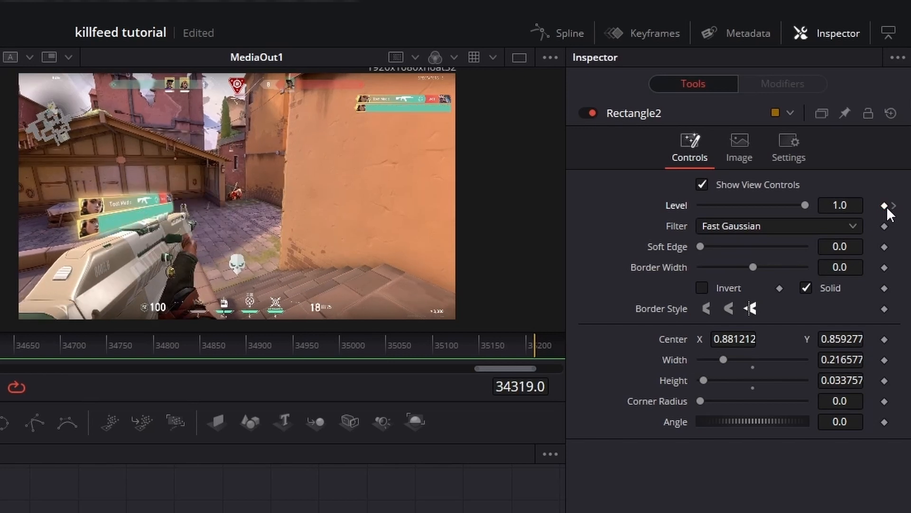
key(Left)
key(Left)
key(Left)
key(Left)
key(Left)
key(Right)
key(Left)
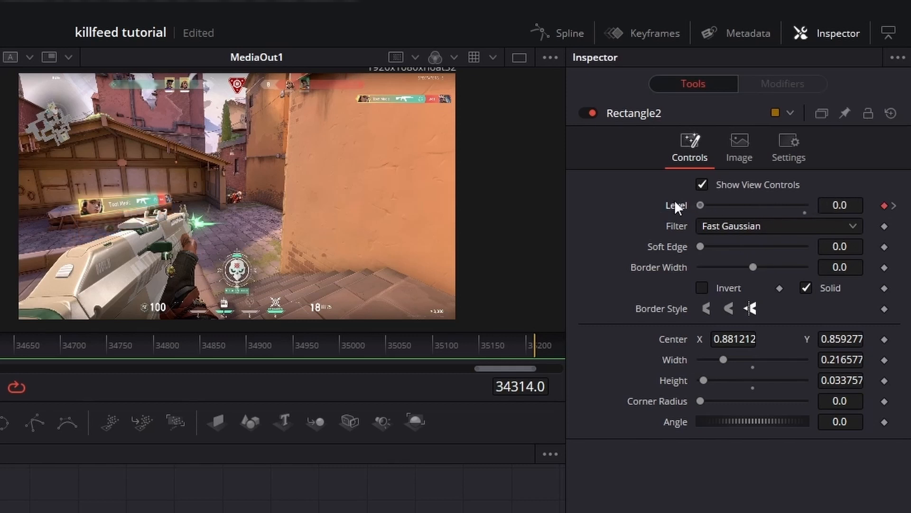
key(Left)
key(Left)
key(Left)
key(Right)
key(Right)
key(Right)
key(Right)
key(Right)
key(Right)
key(Right)
key(Right)
key(Right)
key(Right)
key(Right)
key(Right)
key(Right)
key(Right)
key(Right)
key(Right)
key(Right)
key(Right)
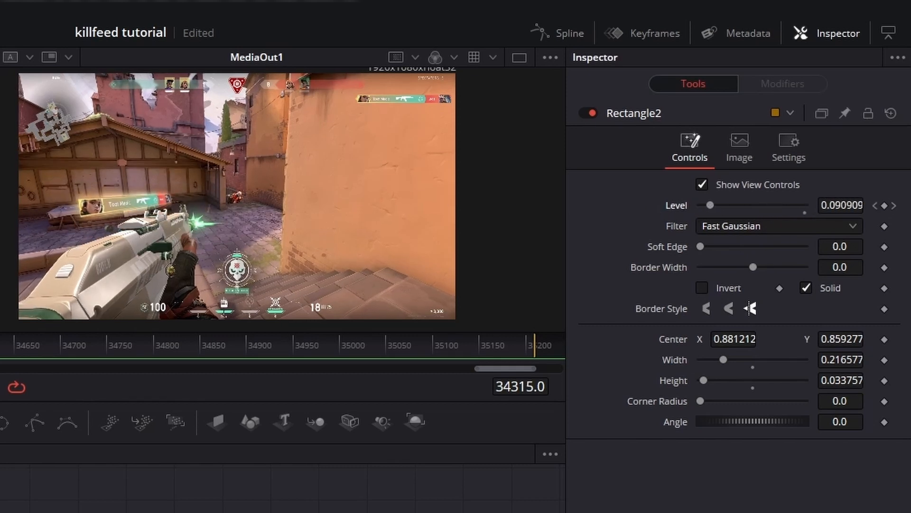
key(Right)
key(Right)
key(Right)
key(Right)
key(Right)
key(Right)
key(Right)
key(Right)
key(Right)
key(Right)
key(Right)
key(Right)
key(Right)
key(Right)
key(Right)
key(Right)
key(Right)
key(Right)
key(Right)
key(Right)
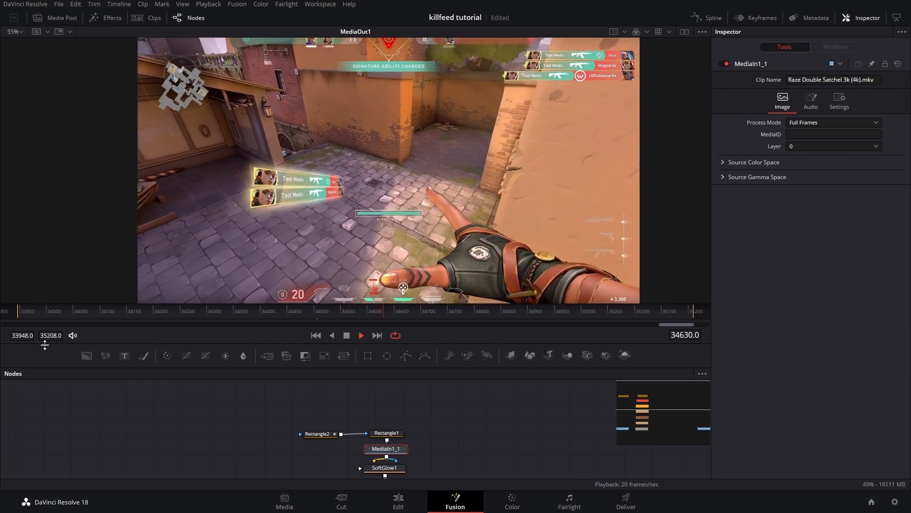
Step: Play and scrub the timeline to preview the fading banners tracked on the rifle
key(space)
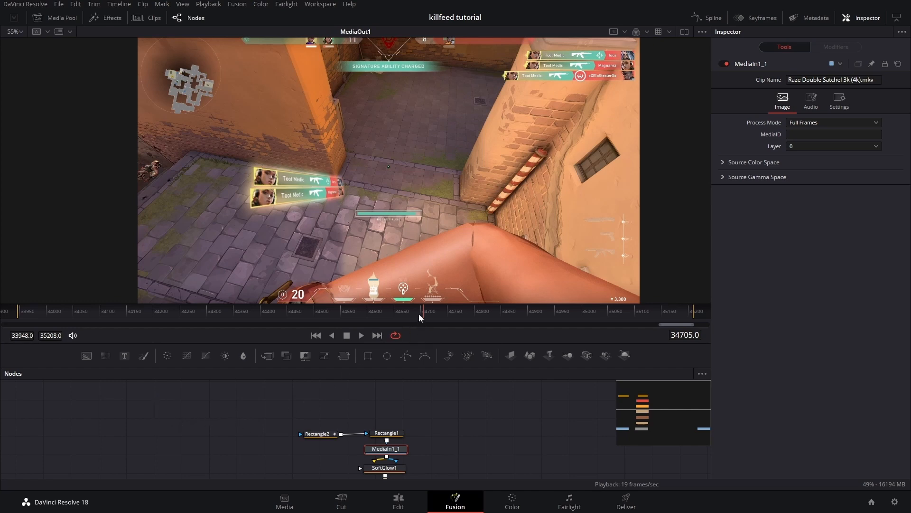
drag(422, 312, 335, 318)
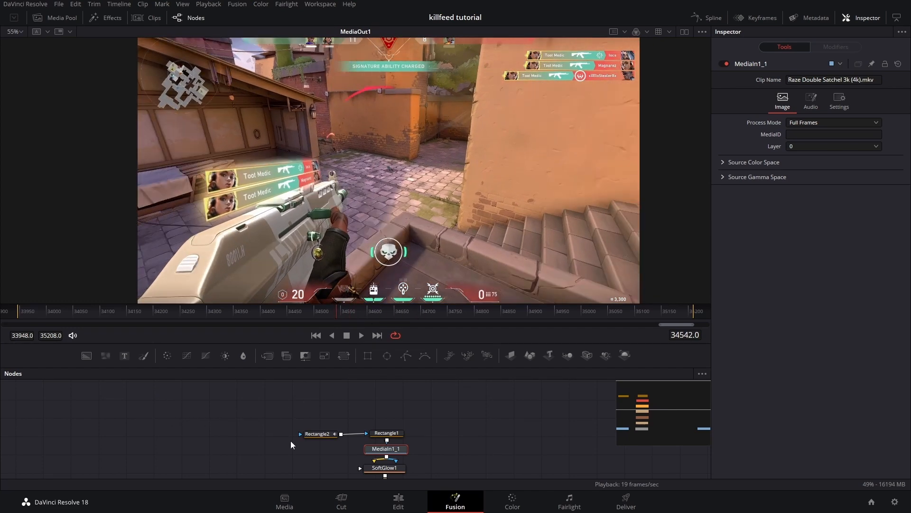
drag(290, 441, 244, 390)
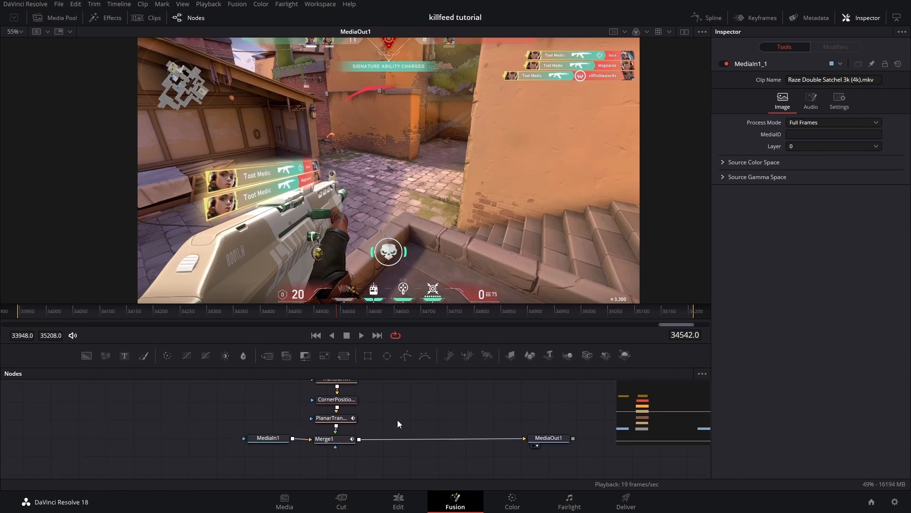
scroll(391, 420, down, 2)
drag(343, 428, 380, 423)
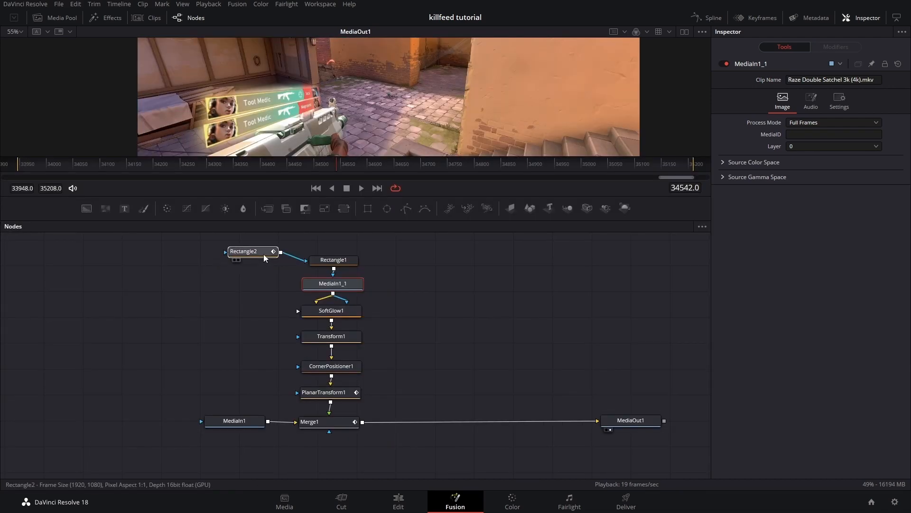
drag(263, 255, 349, 247)
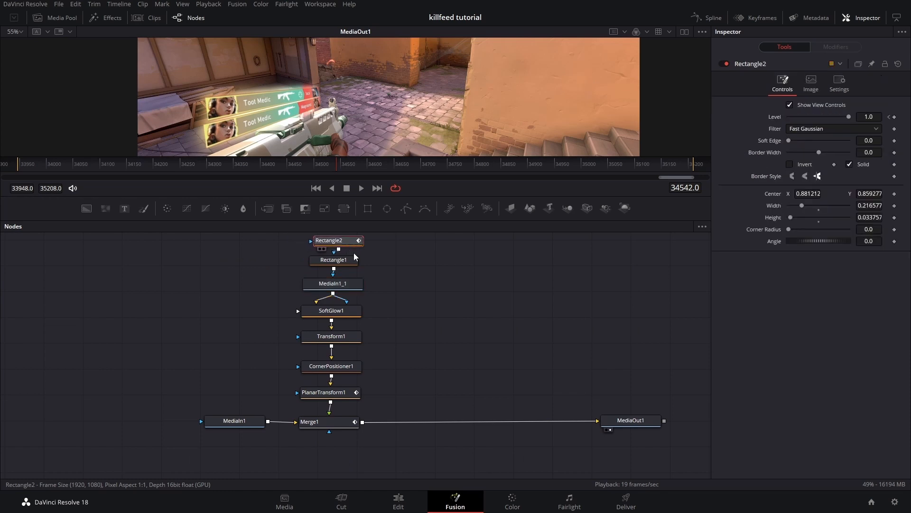
click(318, 422)
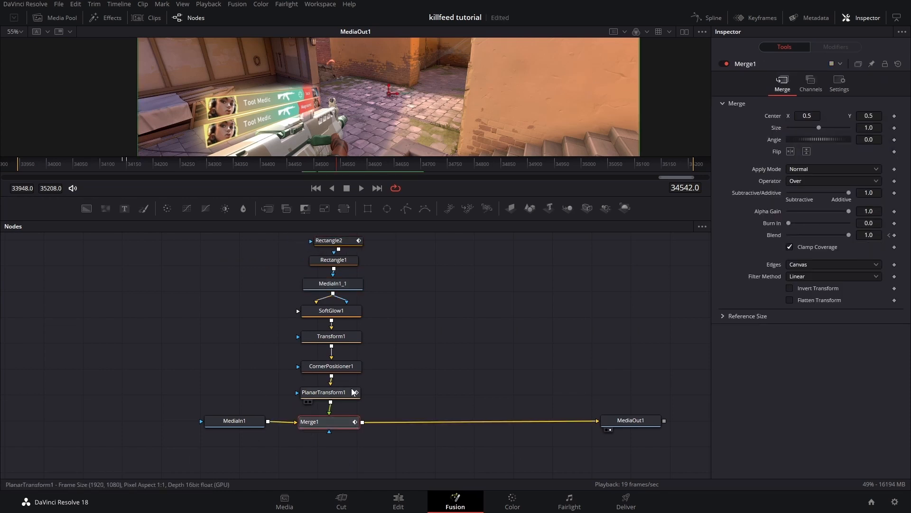
drag(410, 98, 434, 92)
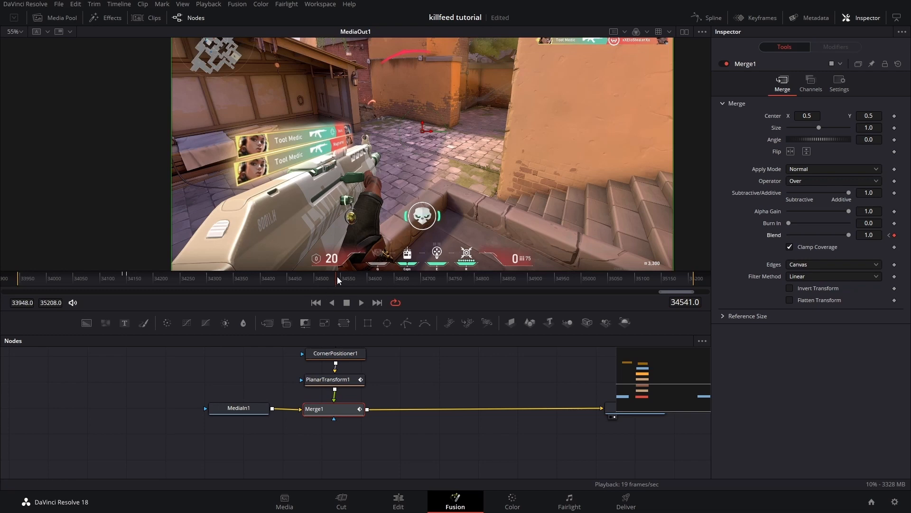
drag(336, 276, 349, 281)
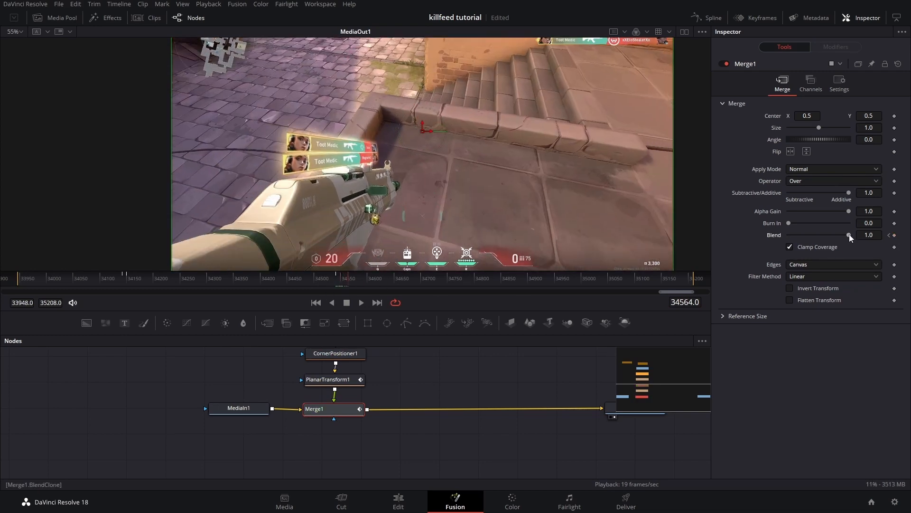
drag(828, 236, 432, 366)
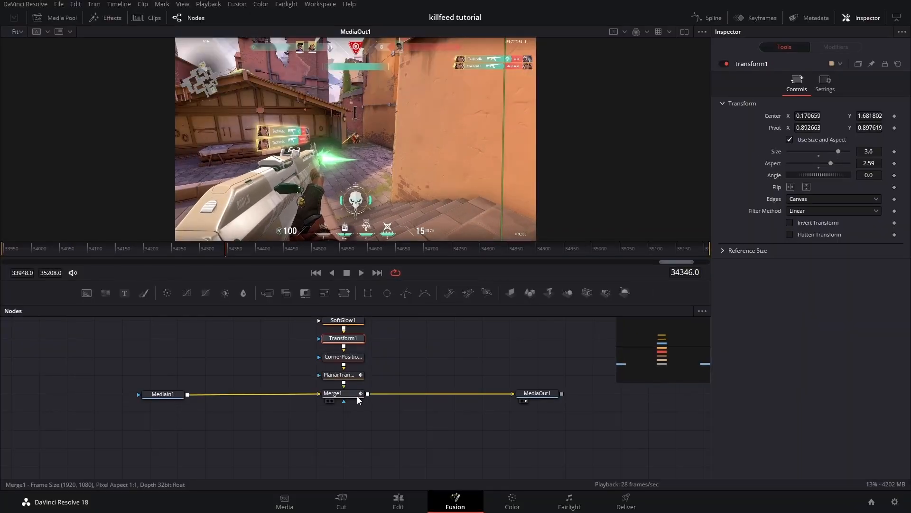
Step: Copy Merge1 and paste a duplicate merge node into the node graph
click(354, 395)
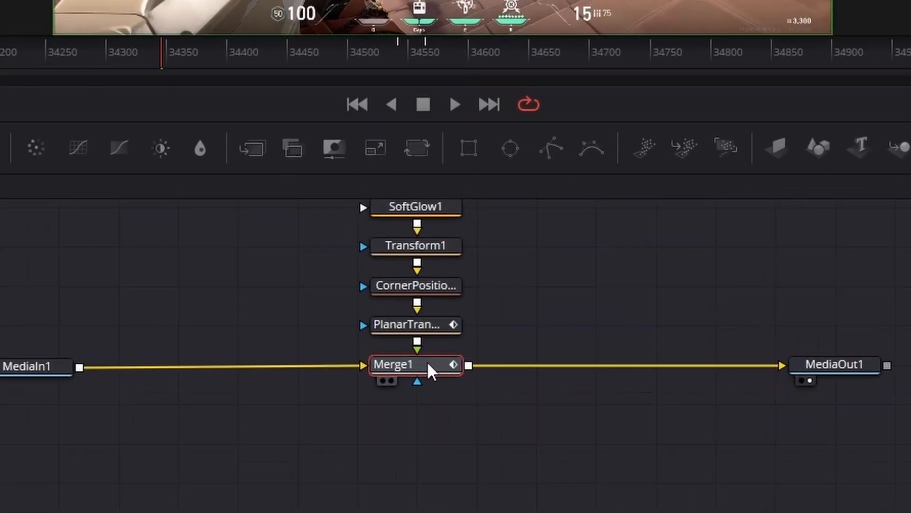
right_click(348, 392)
click(214, 404)
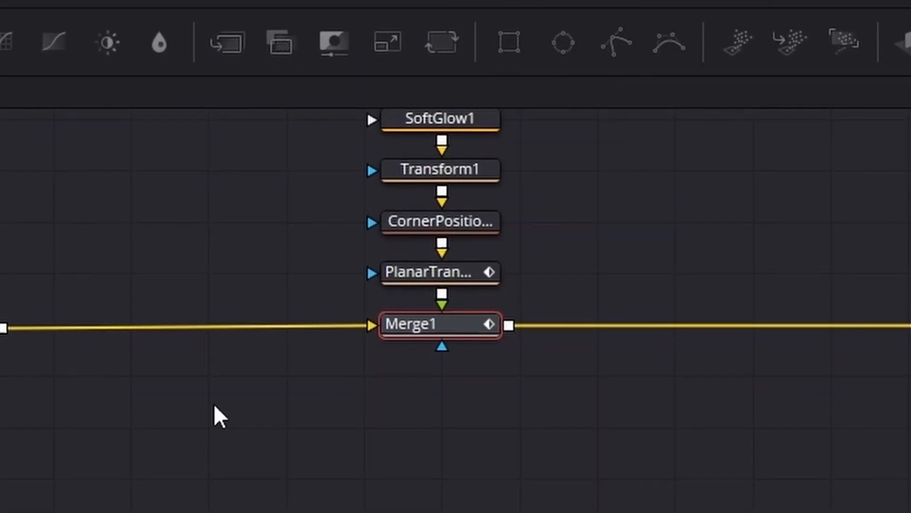
right_click(243, 333)
click(267, 302)
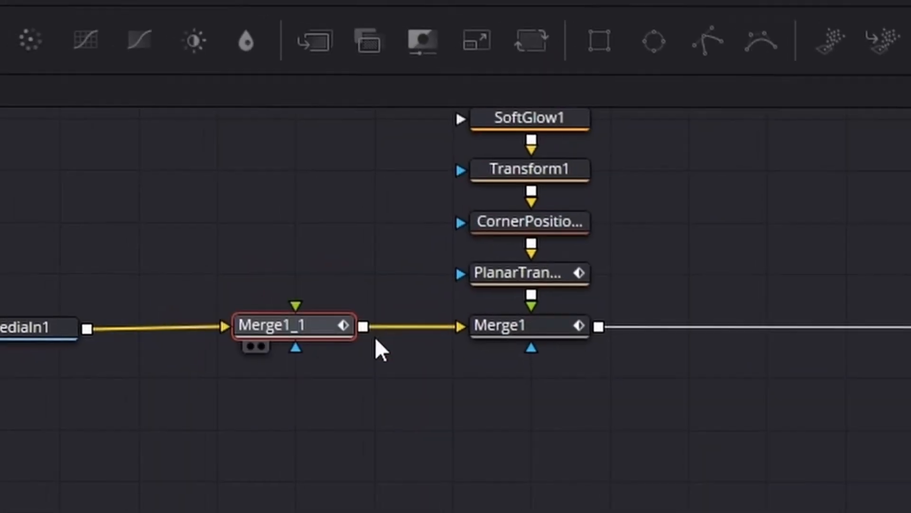
Step: Wire Merge1_1 between MediaIn1 and Merge1 and feed PlanarTransform1's output into its foreground
drag(338, 328, 355, 313)
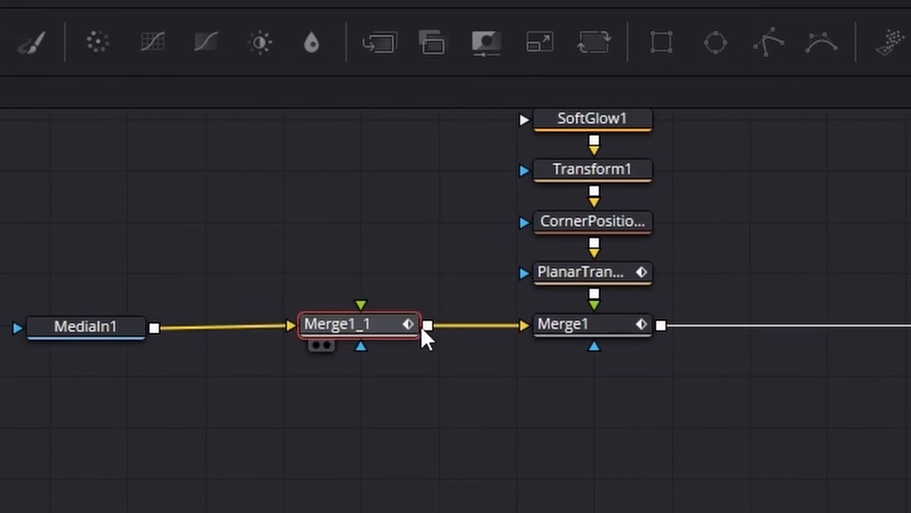
drag(422, 332, 455, 337)
drag(456, 192, 466, 329)
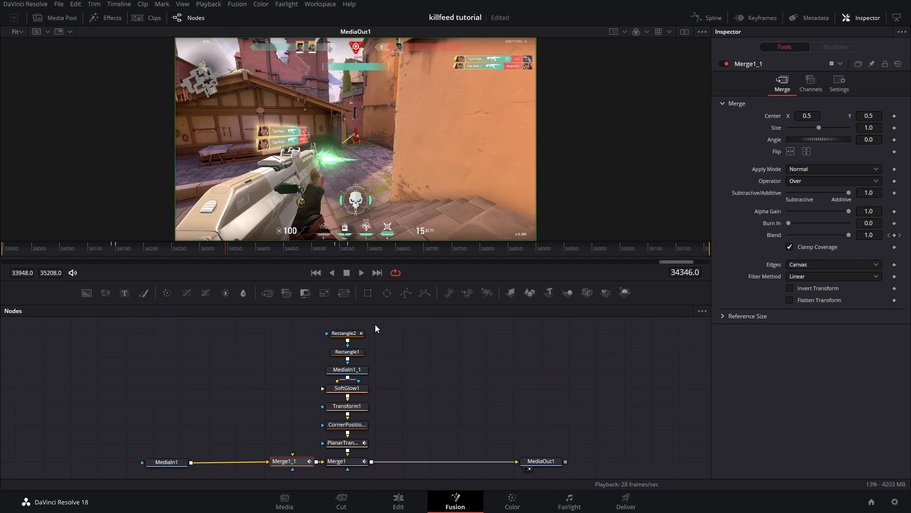
drag(376, 325, 337, 422)
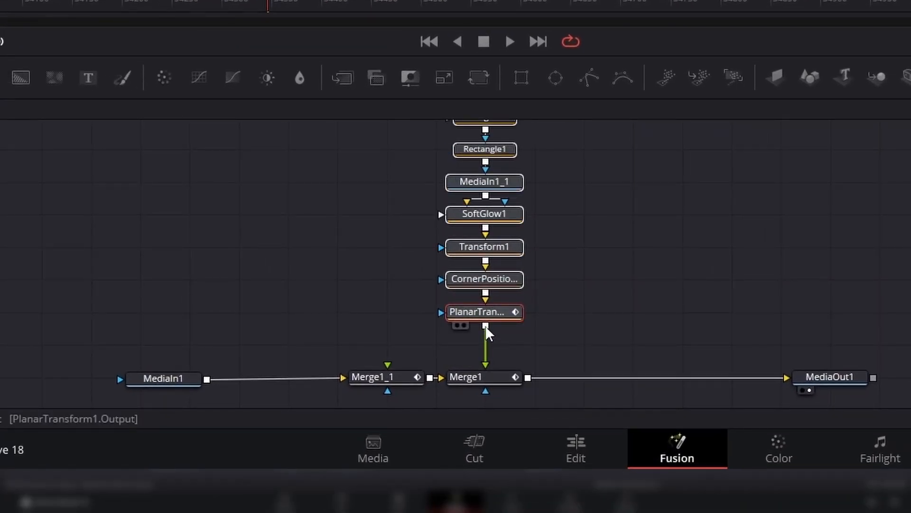
drag(484, 327, 402, 293)
drag(435, 322, 388, 369)
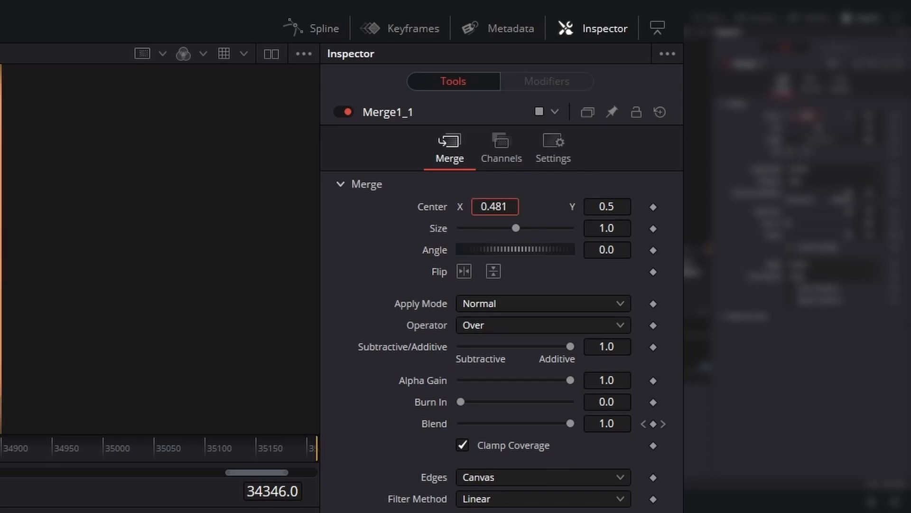
Step: Set Merge1_1's Center X to 0.481 to offset the duplicated banner
drag(495, 206, 450, 207)
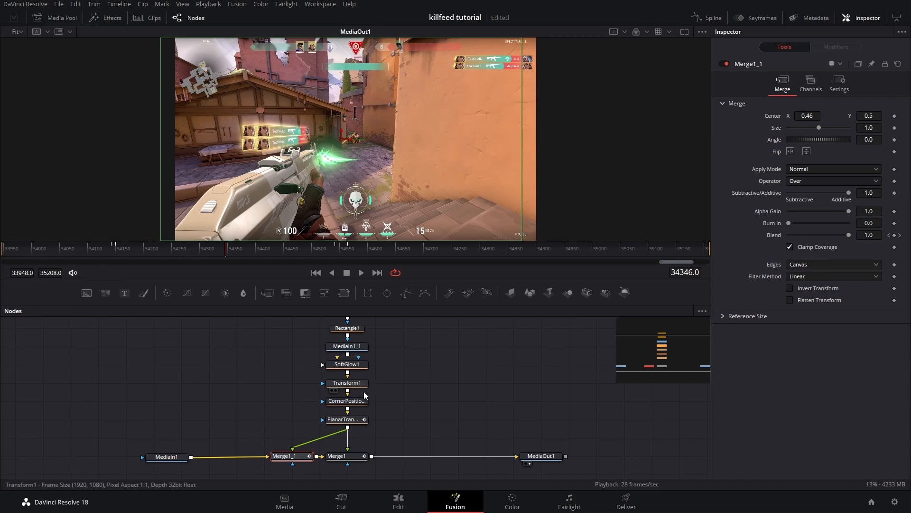
click(355, 383)
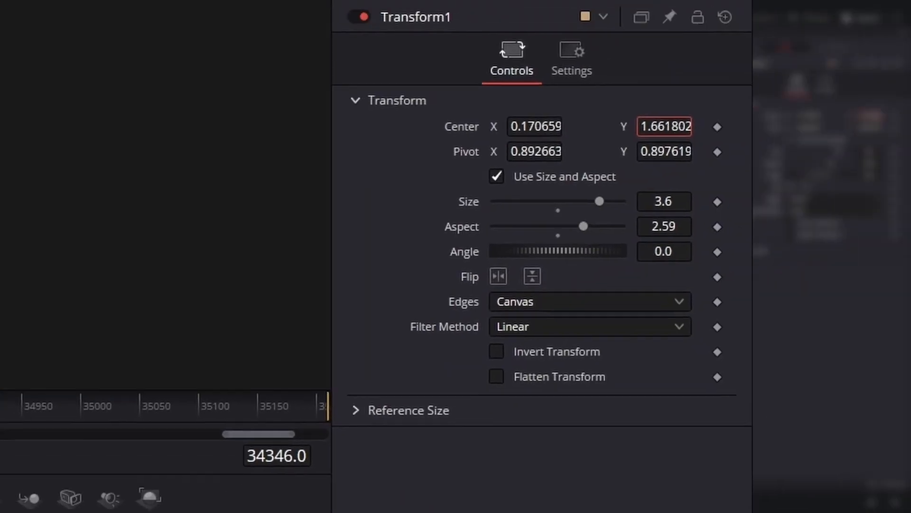
Step: Set Merge1_1's center to about 0.484, 0.477 to offset the duplicated banner on the rifle
drag(665, 126, 83, 115)
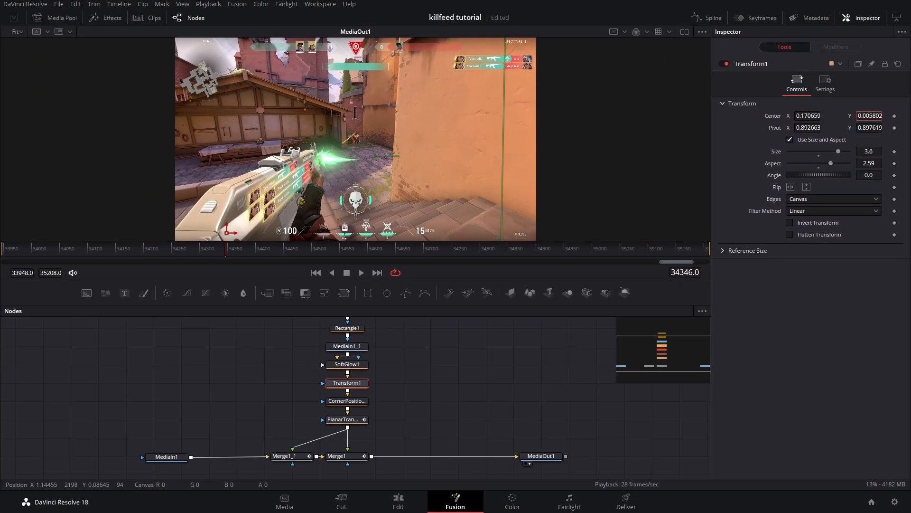
click(284, 457)
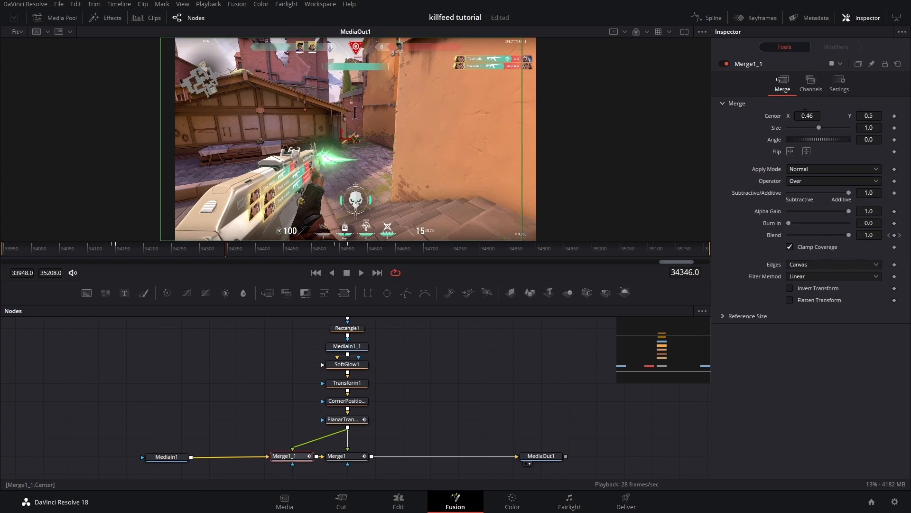
drag(803, 114, 861, 116)
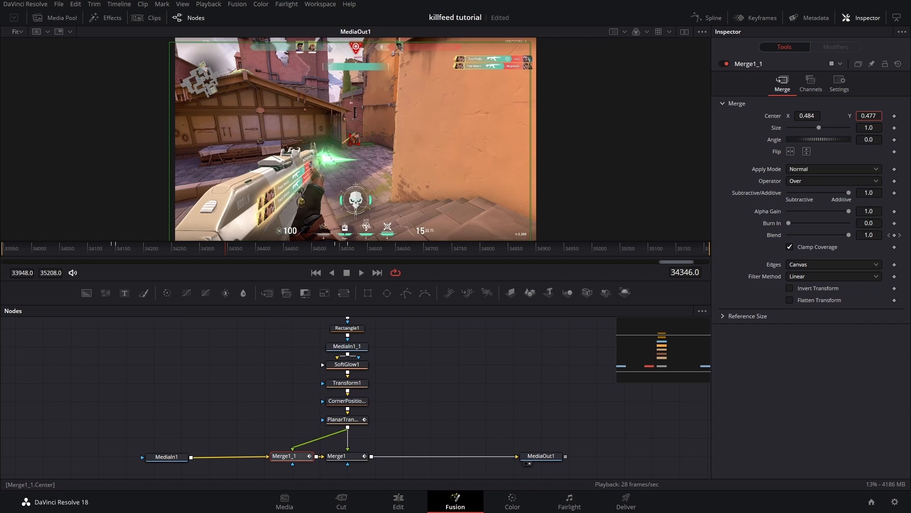
Step: Raise Transform1's center to Y about 0.211 to realign the banners, then save the project
click(347, 383)
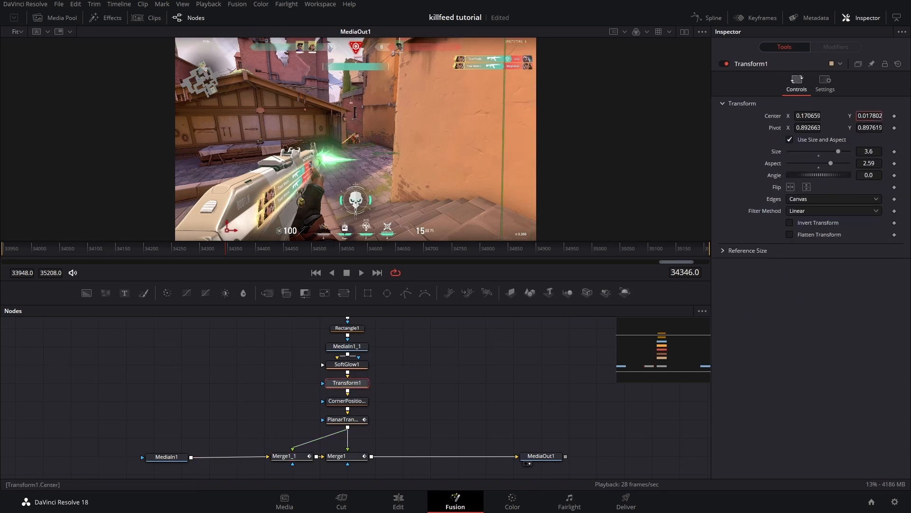
drag(231, 228, 233, 189)
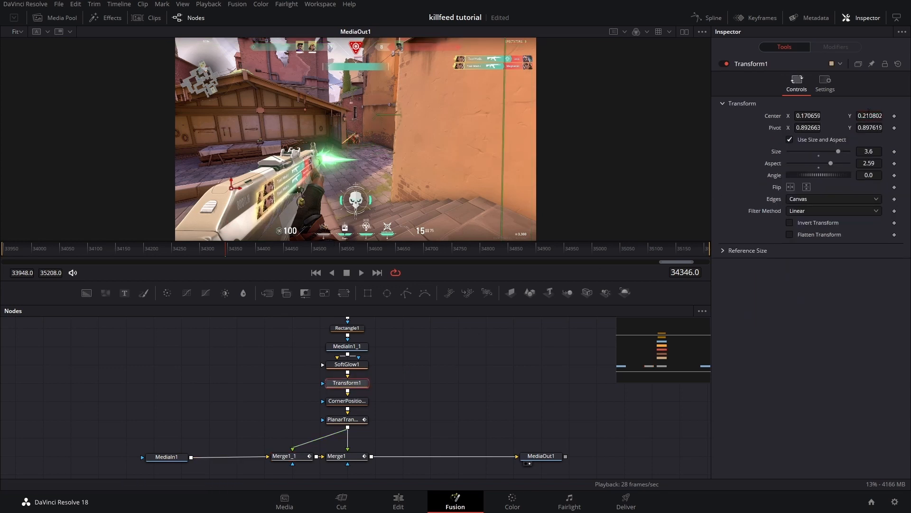
scroll(420, 139, up, 4)
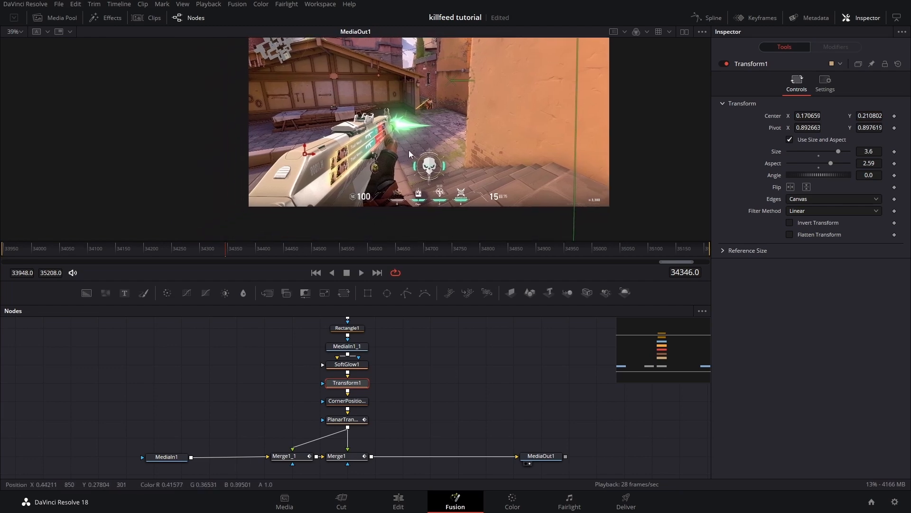
scroll(386, 179, up, 3)
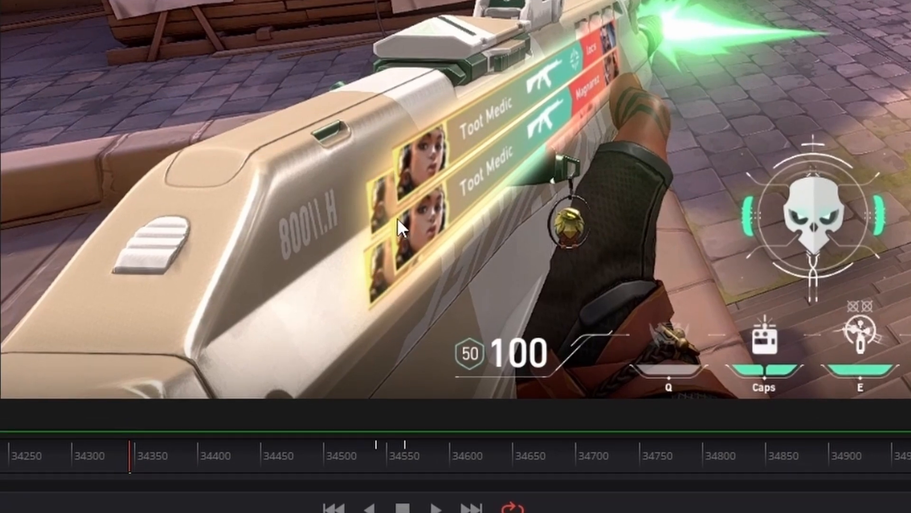
key(ctrl+s)
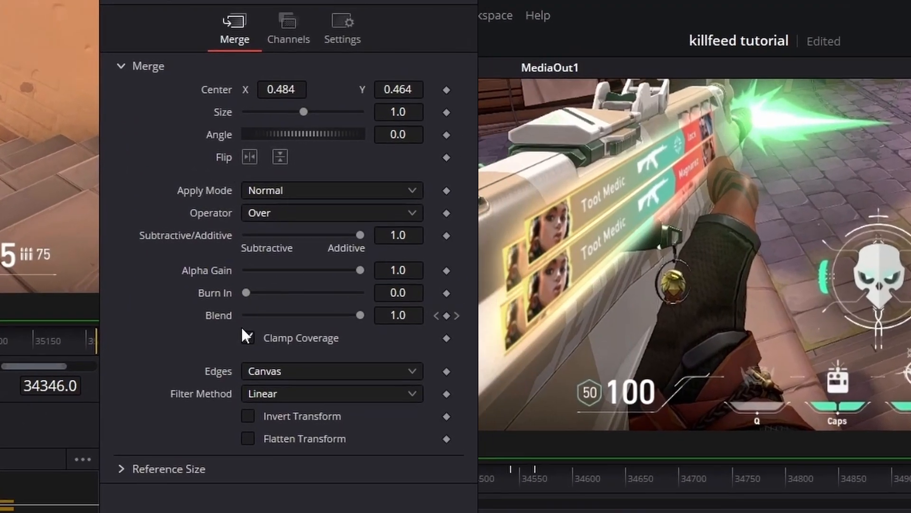
click(443, 315)
drag(441, 277, 490, 277)
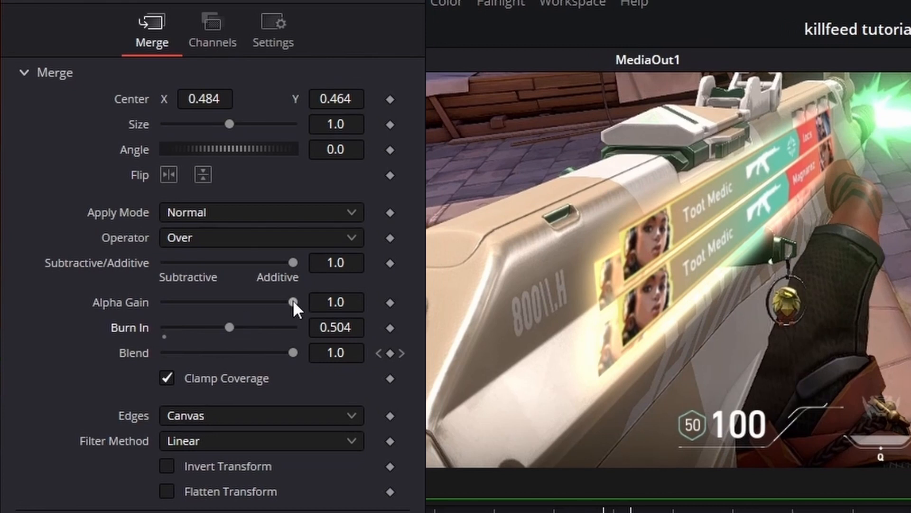
drag(293, 302, 206, 303)
drag(293, 262, 217, 277)
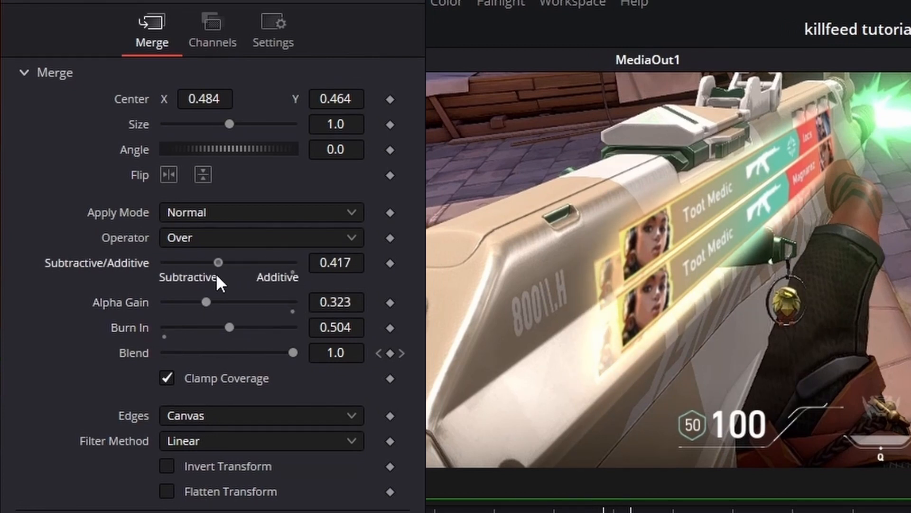
double_click(98, 263)
double_click(122, 302)
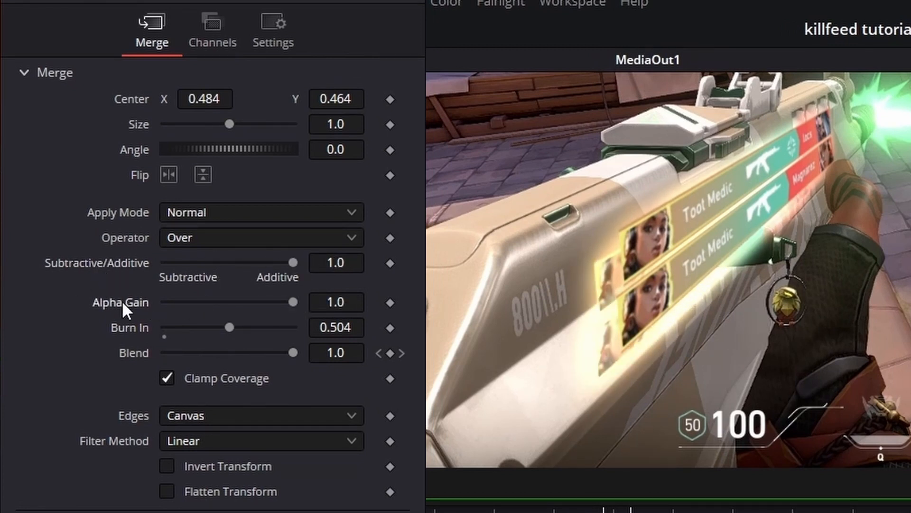
double_click(121, 323)
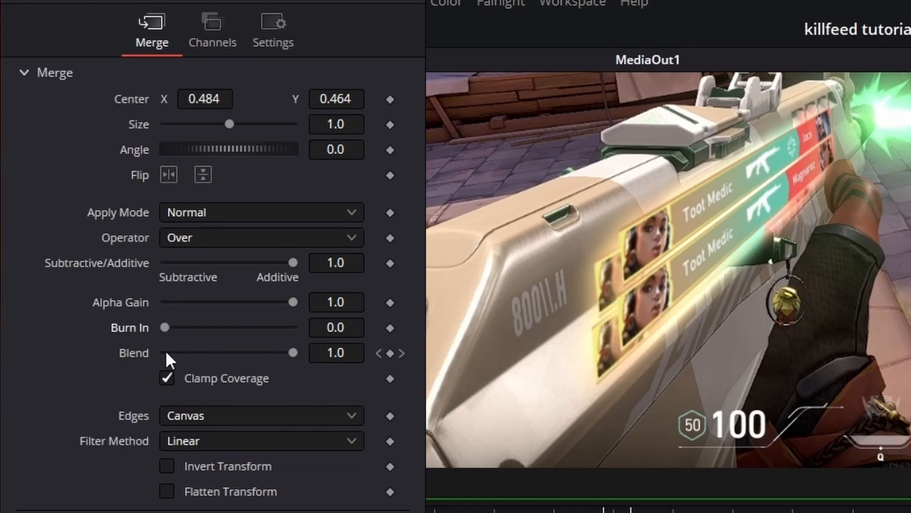
Step: Add a Blend keyframe on Merge1_1 at the current frame and step to the next Blend keyframe
click(390, 353)
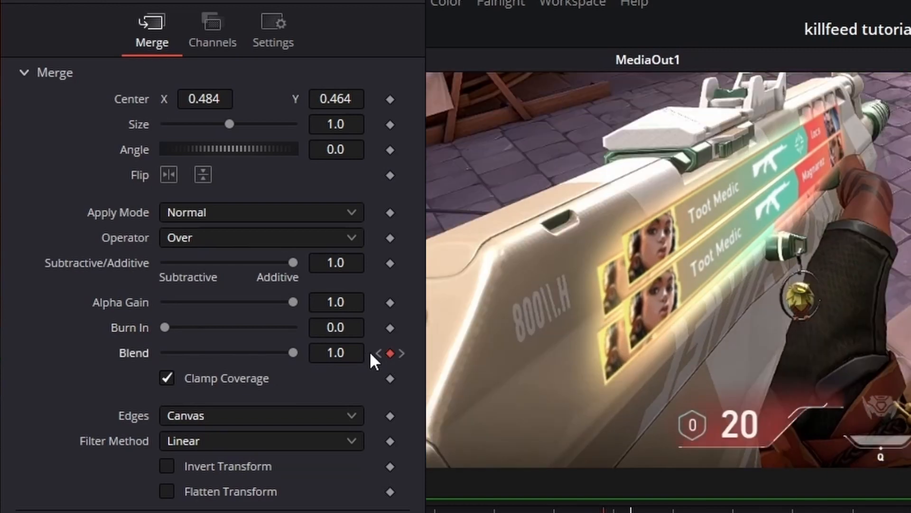
click(403, 353)
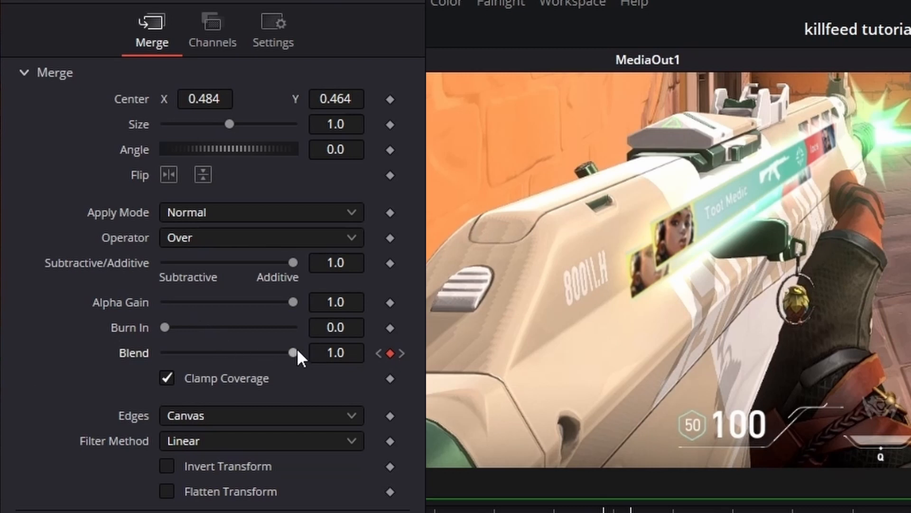
drag(297, 351, 233, 355)
click(403, 353)
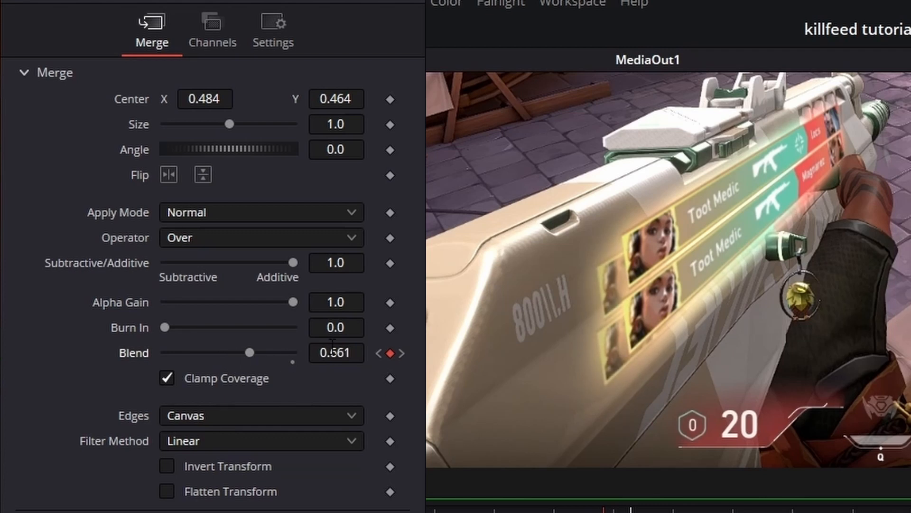
key(ctrl+z)
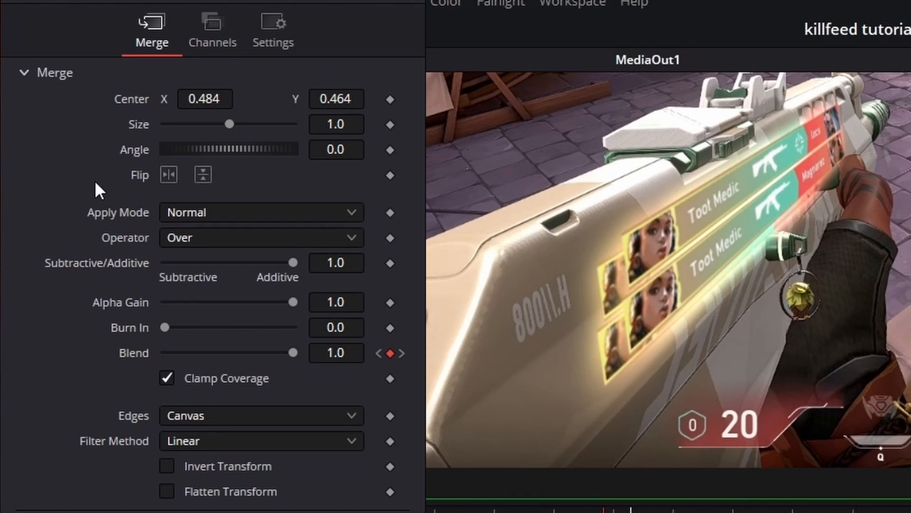
Step: Set Merge1_1's Apply Mode to Soft Light
click(237, 215)
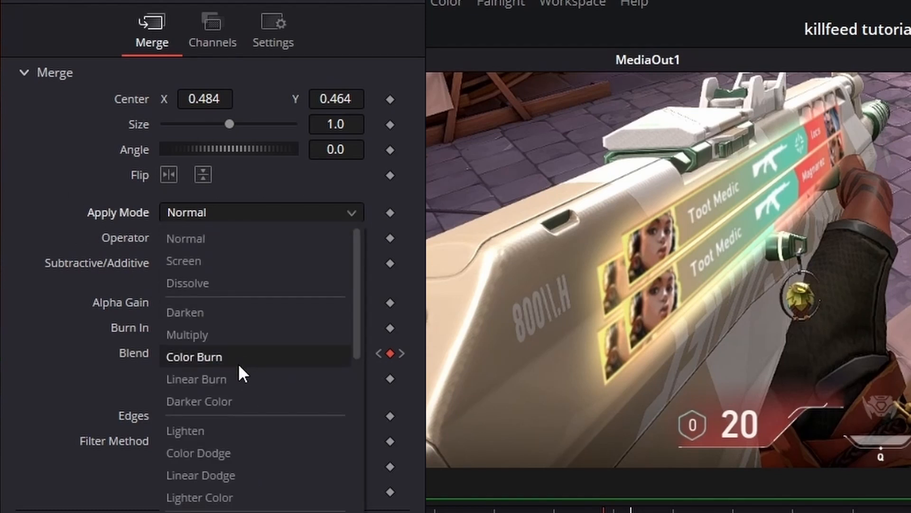
scroll(240, 380, down, 1)
scroll(235, 410, down, 2)
click(215, 430)
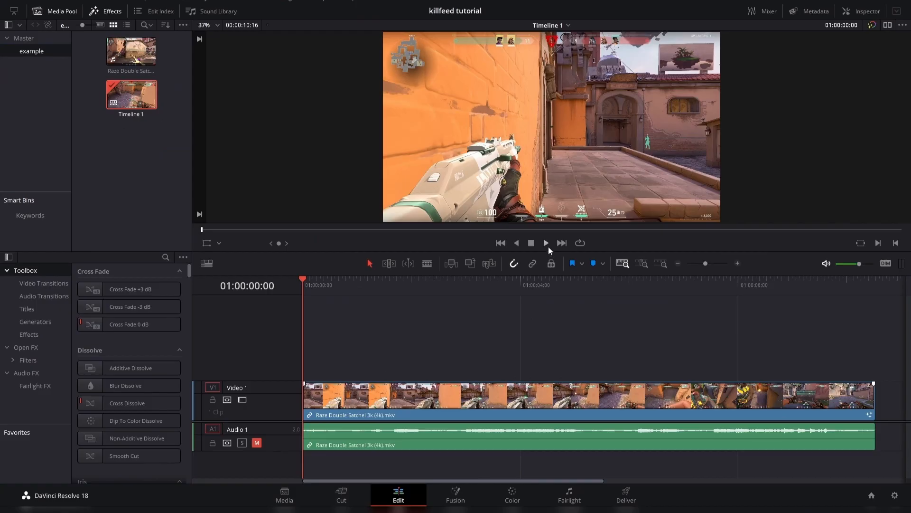
click(548, 245)
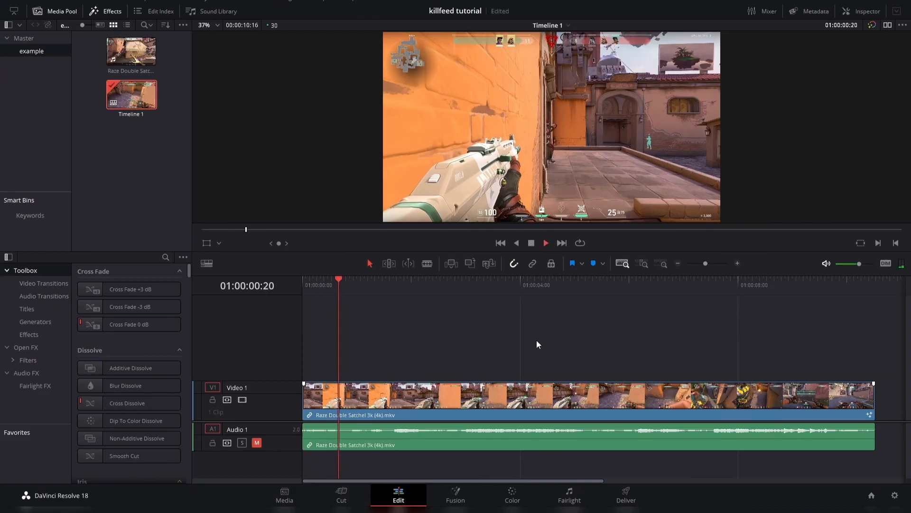